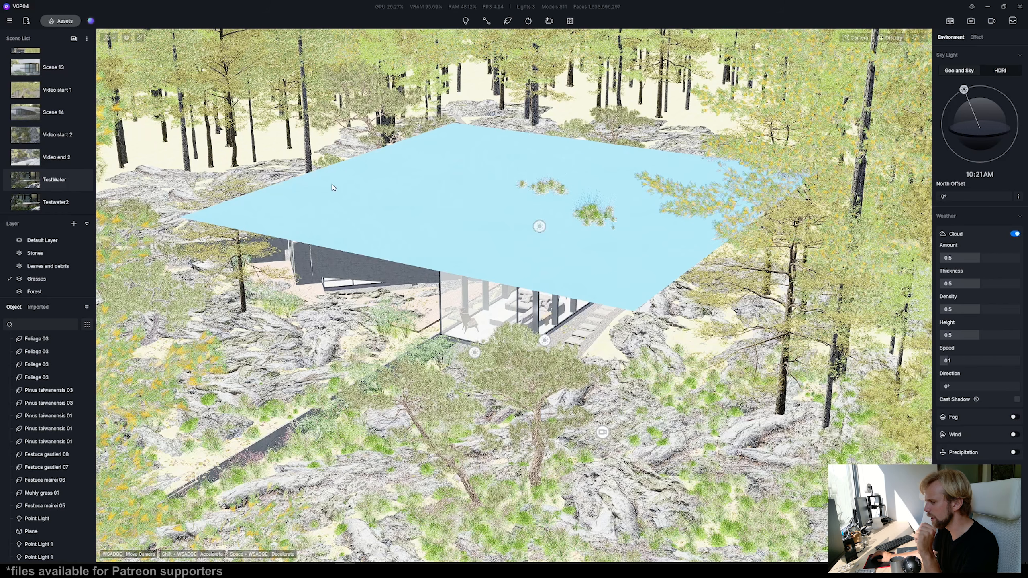
Select the blue plane above the house and look up the Plane shape among the online library's Basic Model assets
left_click(342, 197)
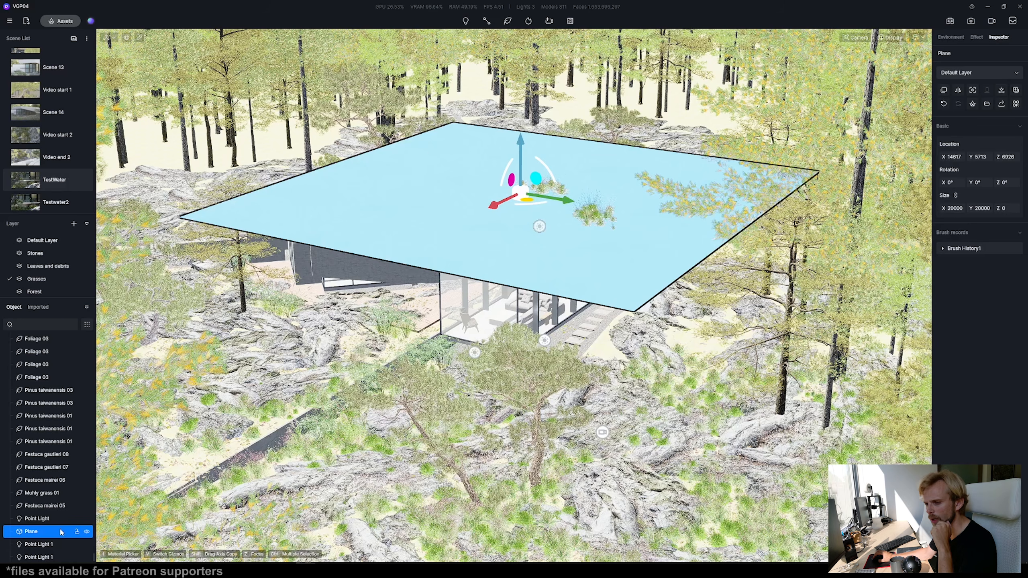
left_click(60, 21)
left_click_drag(186, 43, 215, 59)
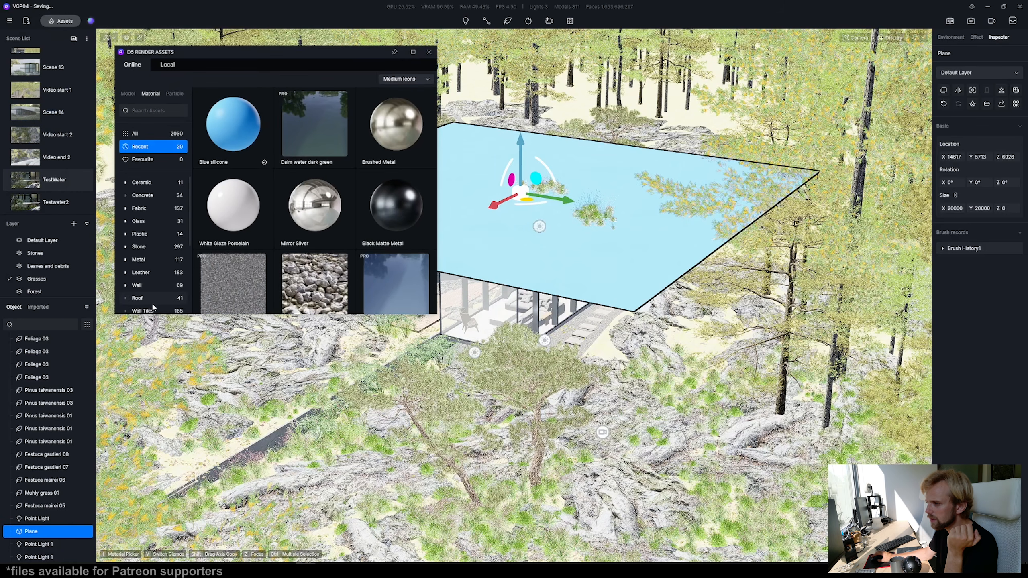
scroll(149, 287, "down", 5)
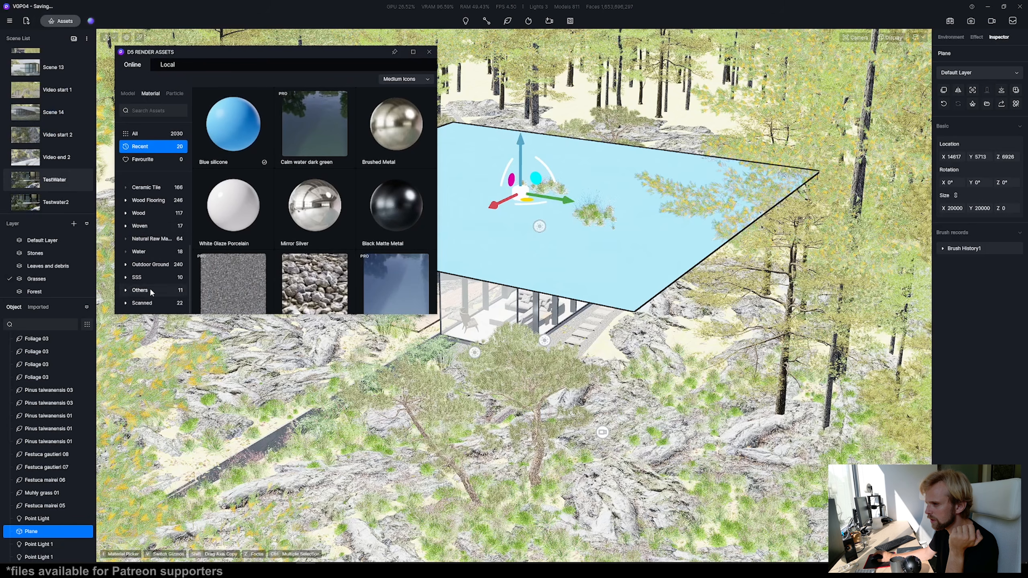
left_click(127, 93)
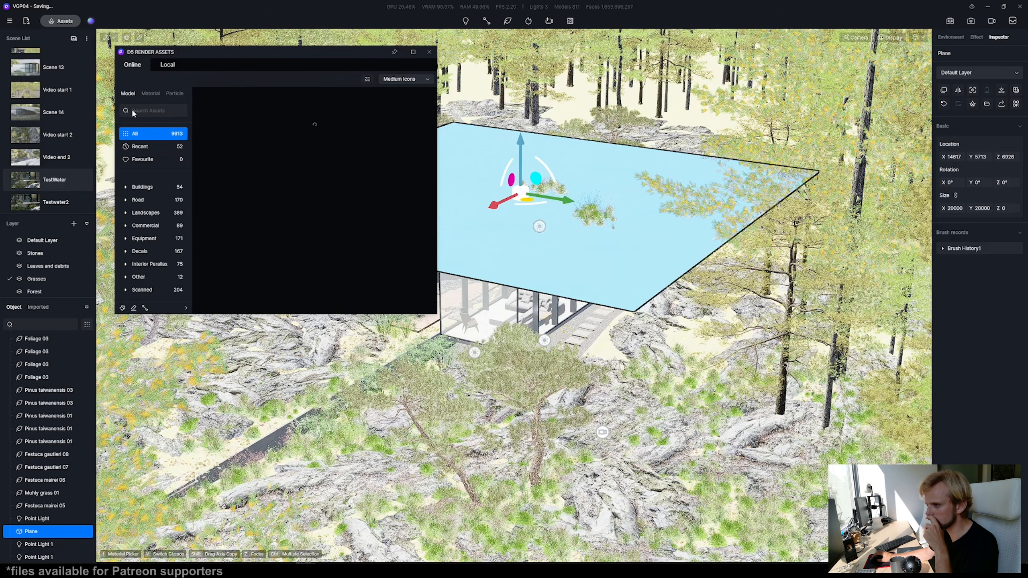
left_click(139, 278)
left_click(151, 278)
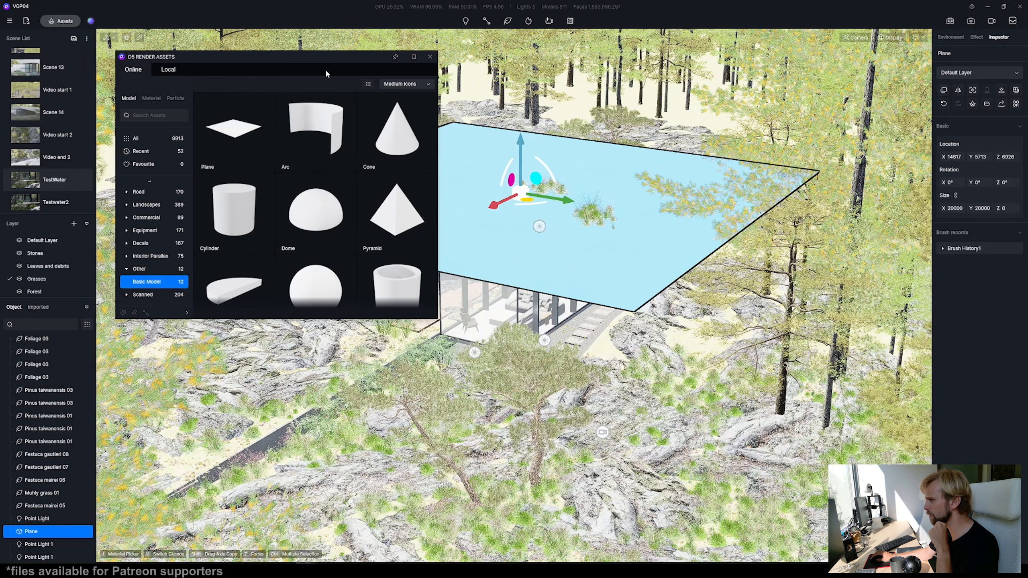
left_click_drag(322, 56, 339, 206)
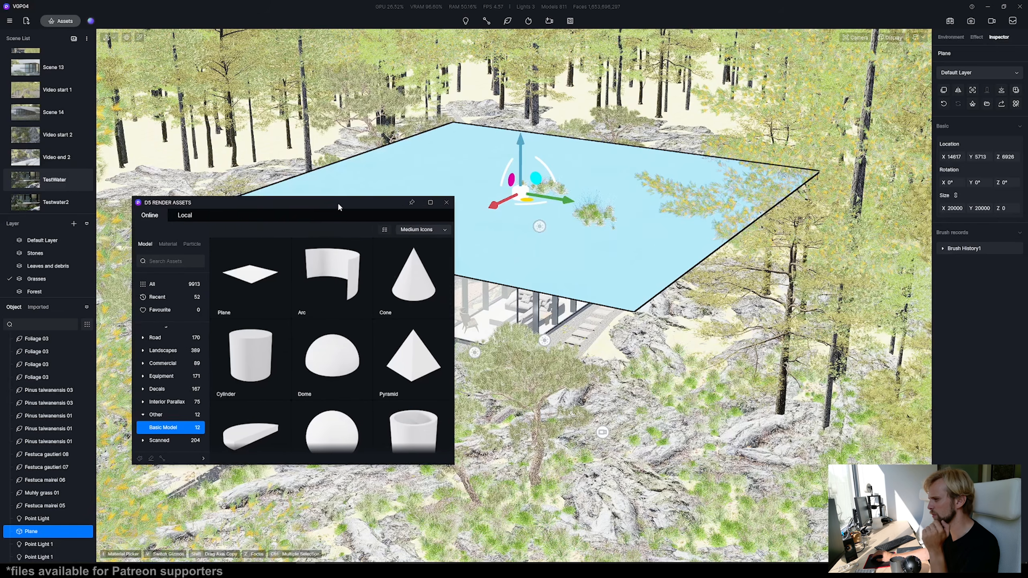
left_click(446, 202)
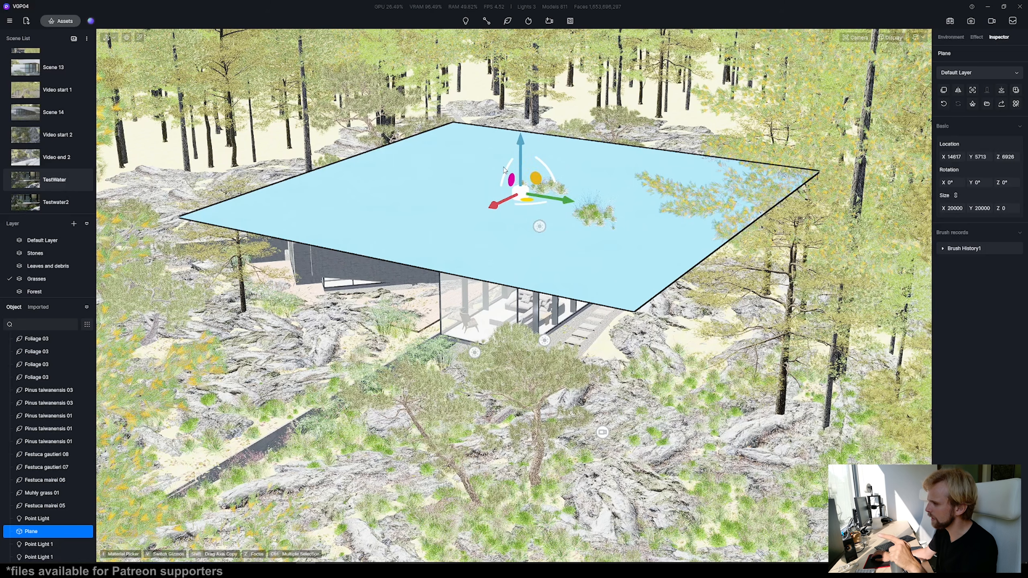
Lower the selected plane to ground level by setting its Z location to -889
left_click(1009, 157)
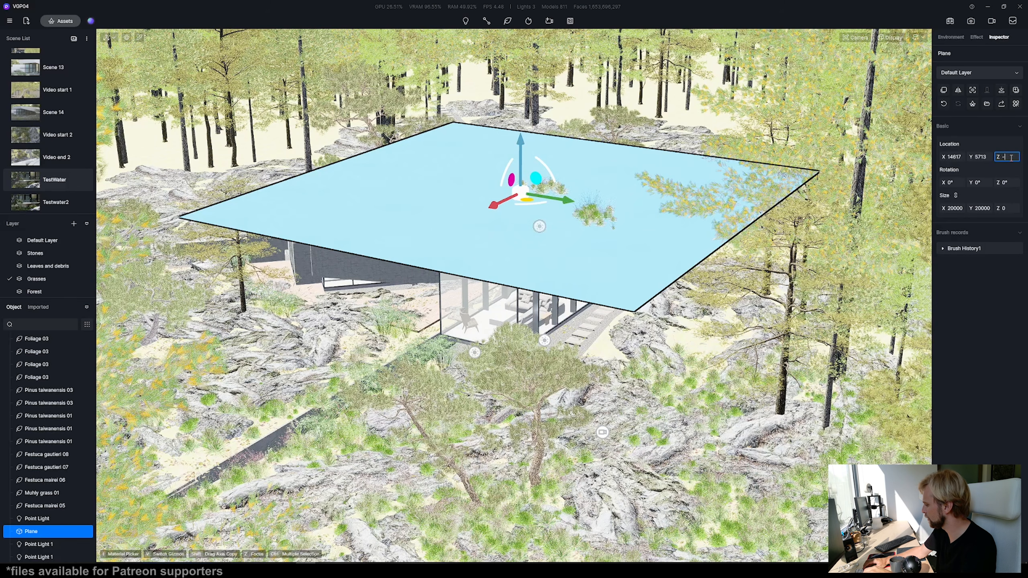
type("-889")
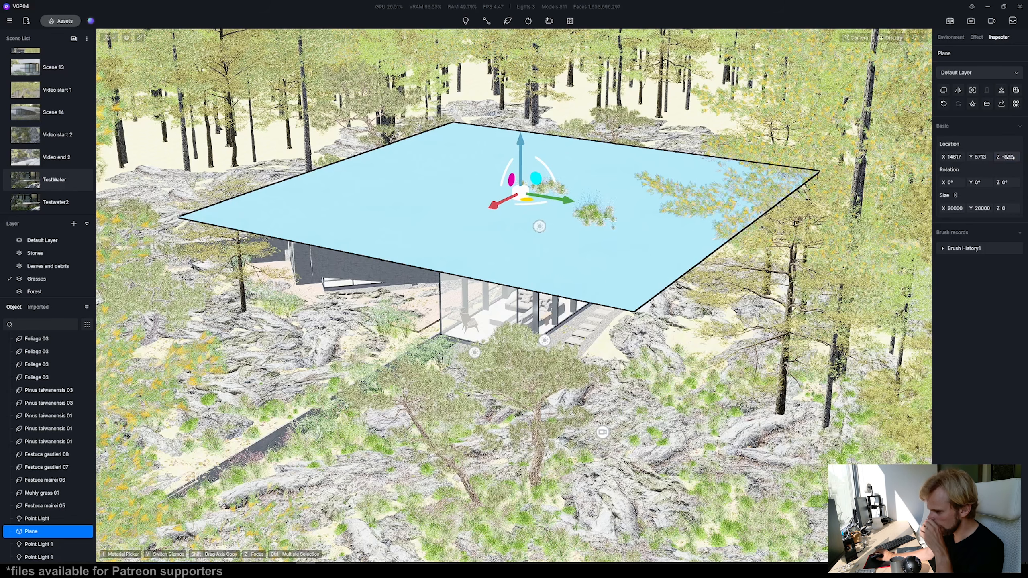
key("Return")
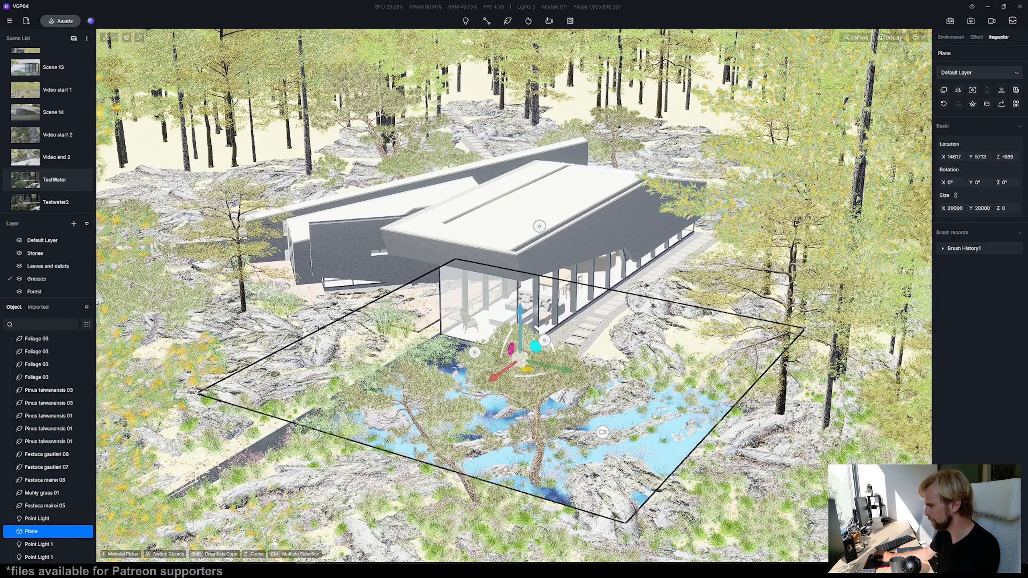
key("Escape")
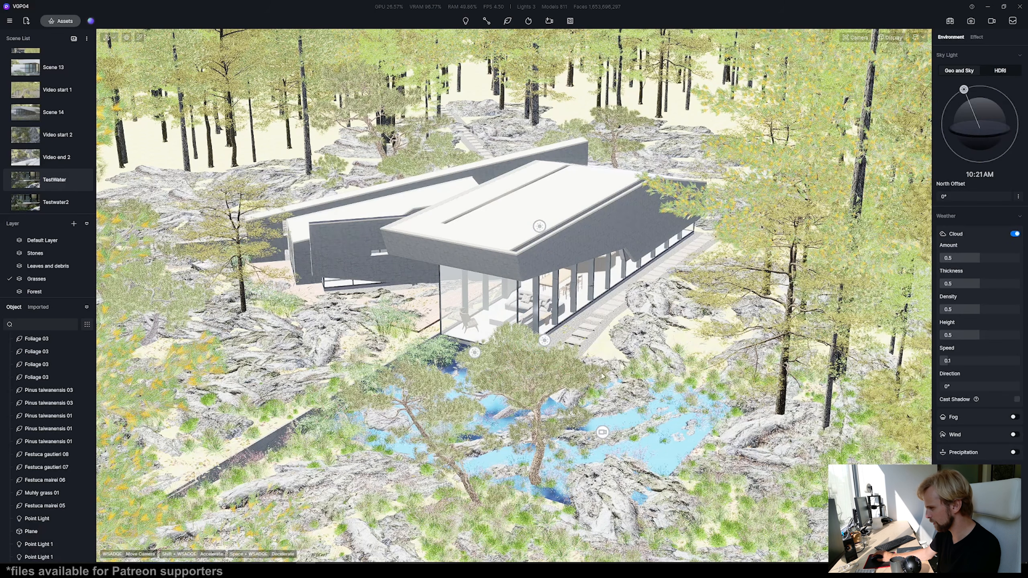
Switch the viewport's realtime quality to Precise for a closer view of the rocks by the house
right_click_drag(595, 393, 393, 328)
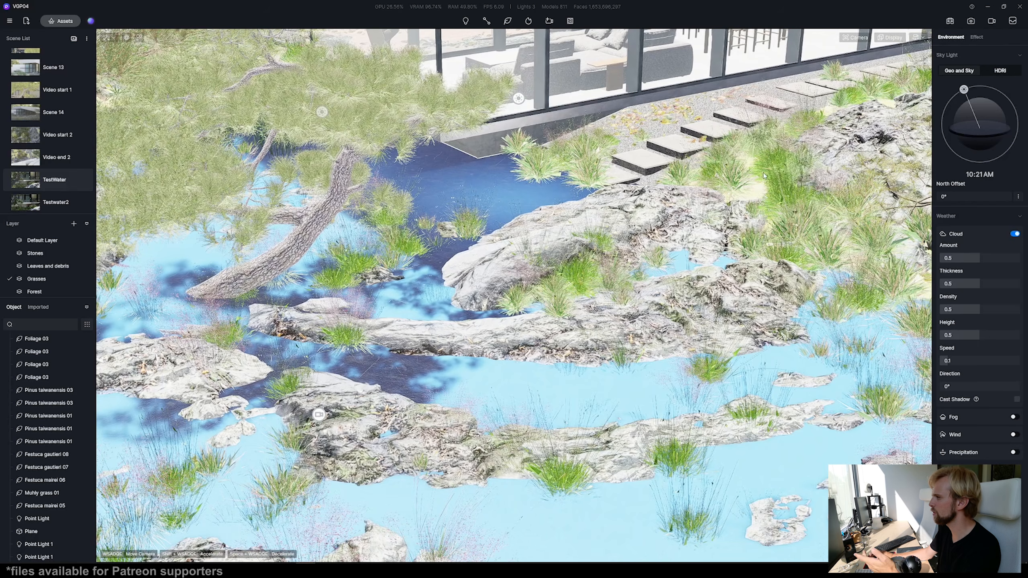
left_click(886, 39)
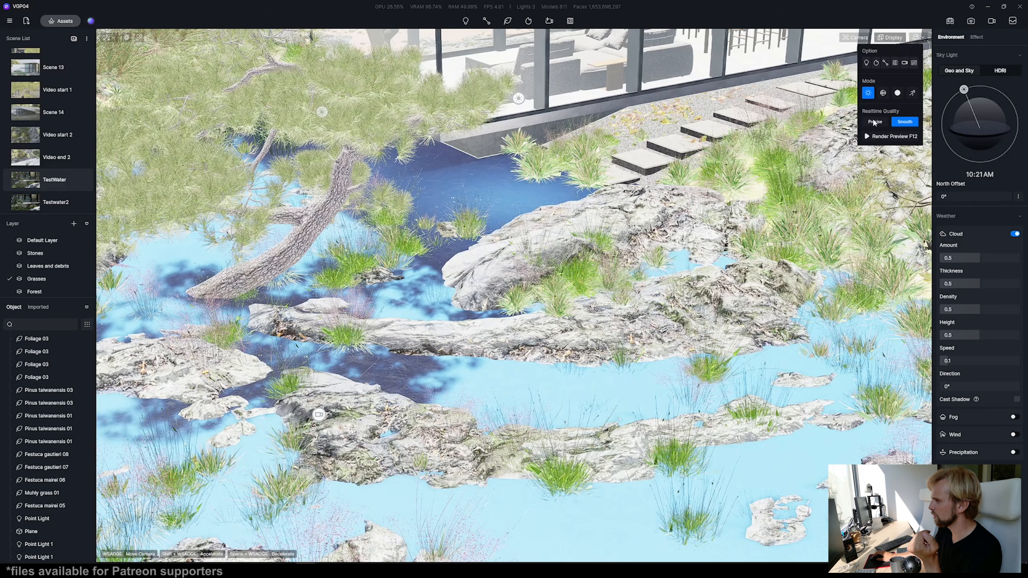
left_click(874, 122)
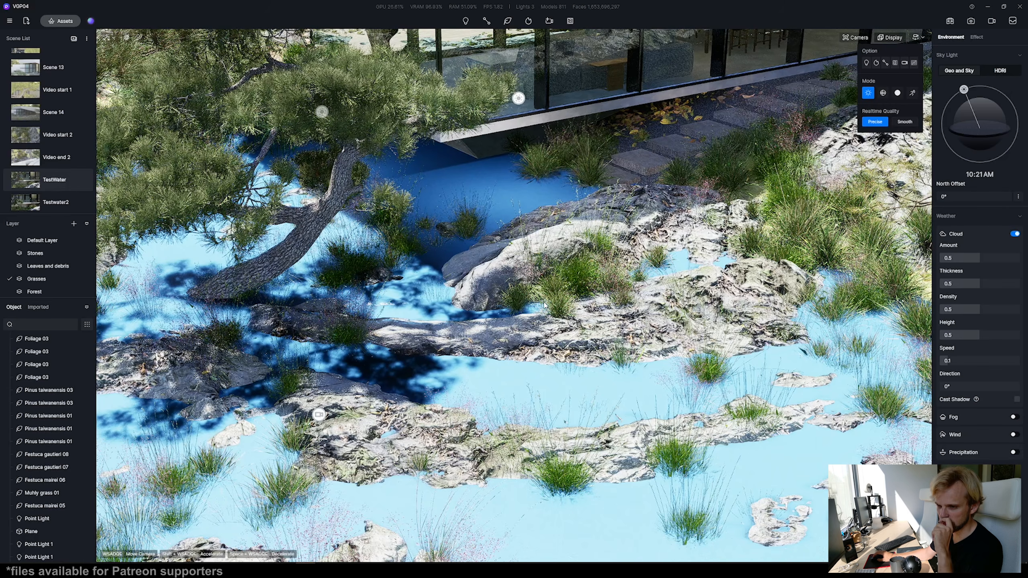
Apply the recently used Calm water dark green material to the blue plane between the rocks
left_click(476, 181)
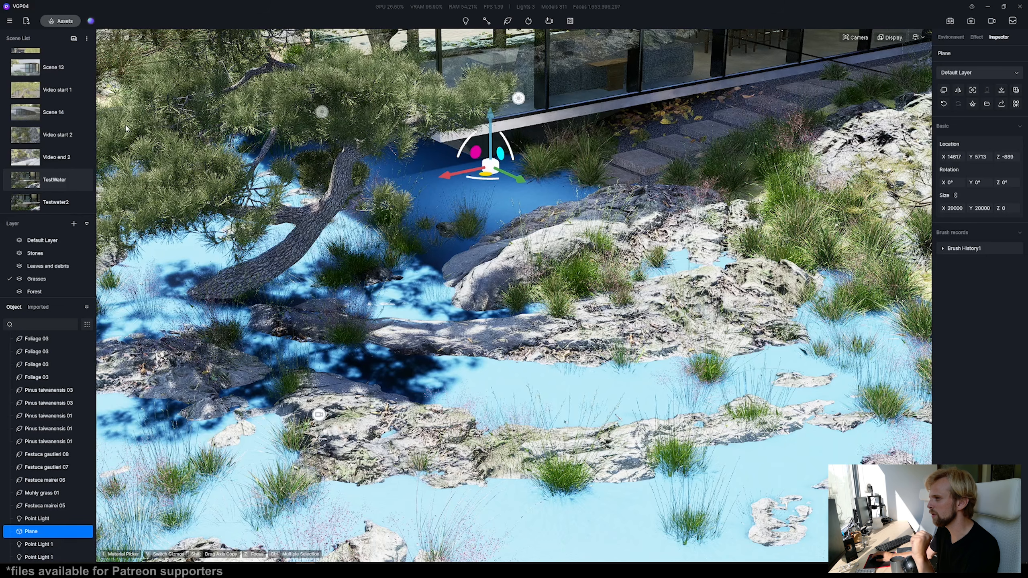
left_click(60, 22)
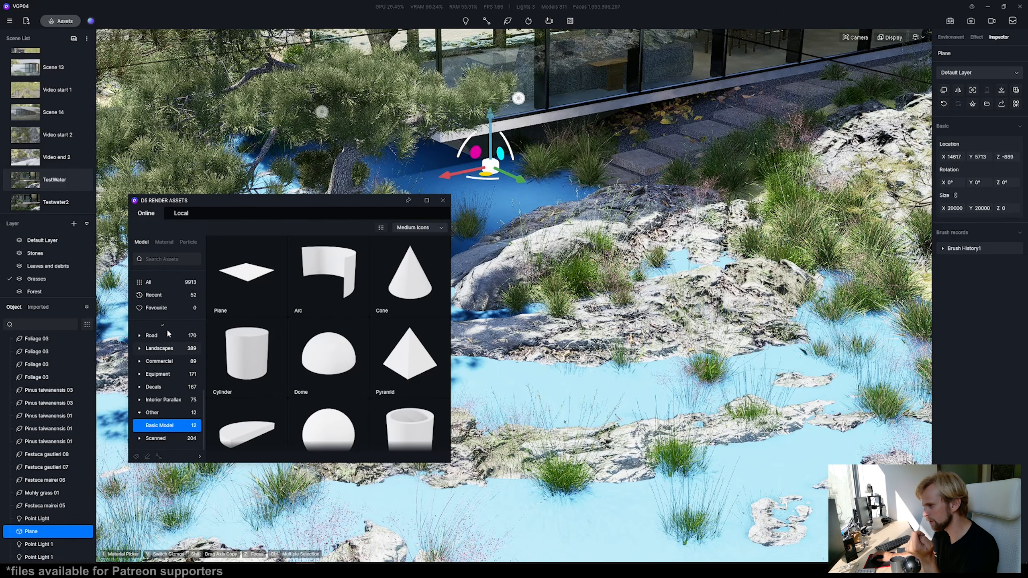
left_click(161, 241)
left_click(157, 296)
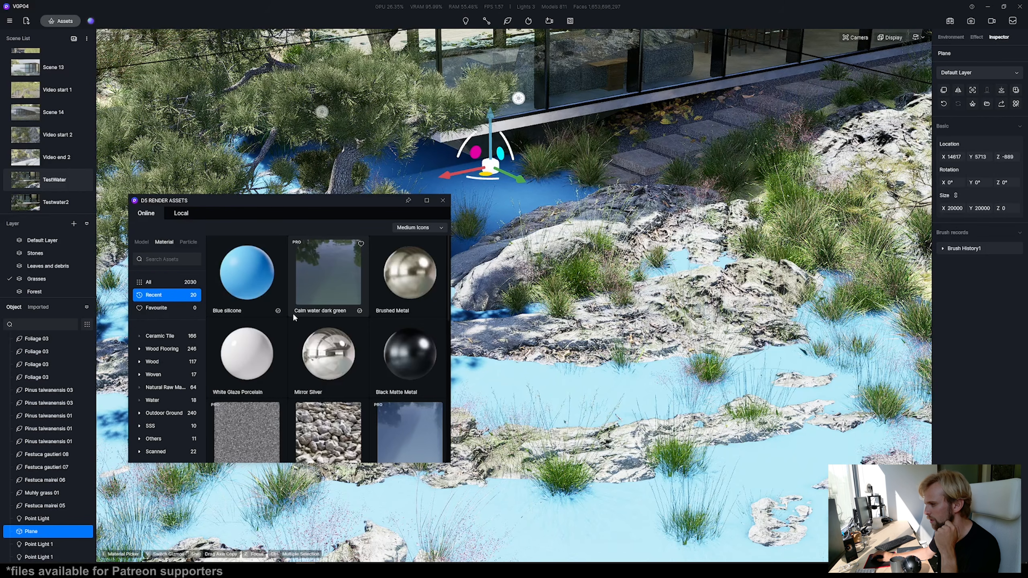
left_click(321, 271)
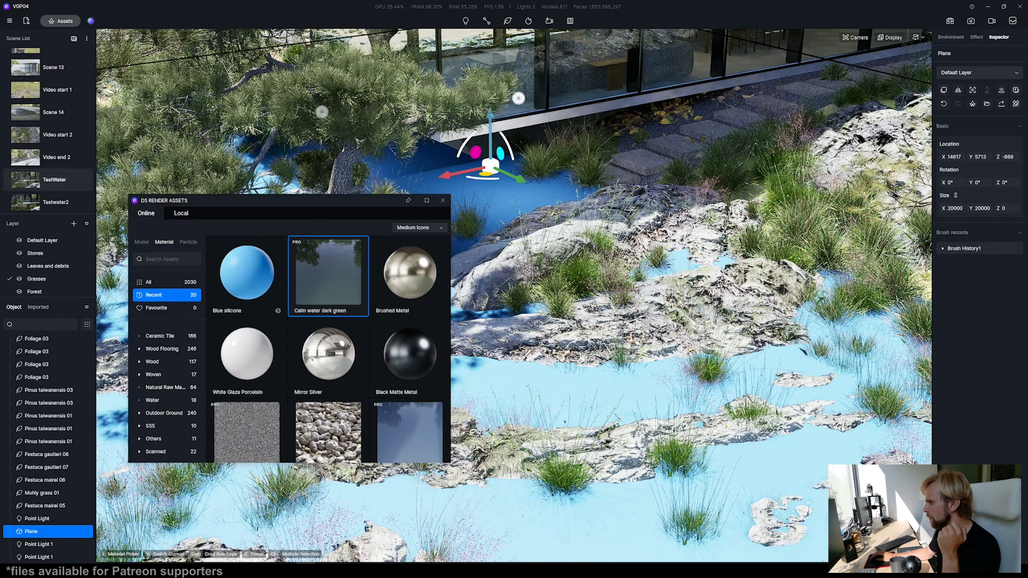
key("i")
left_click(512, 194)
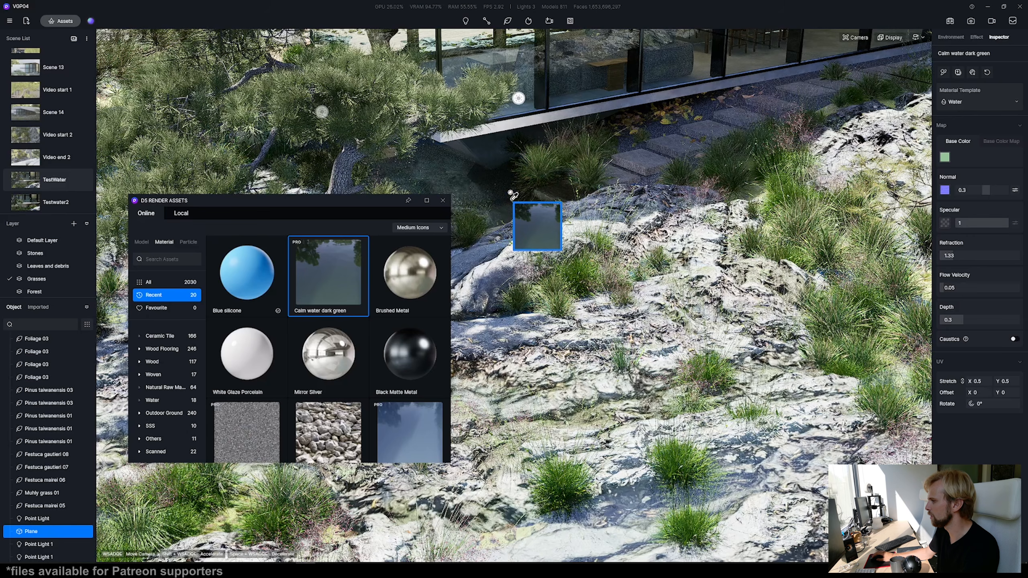
left_click(442, 200)
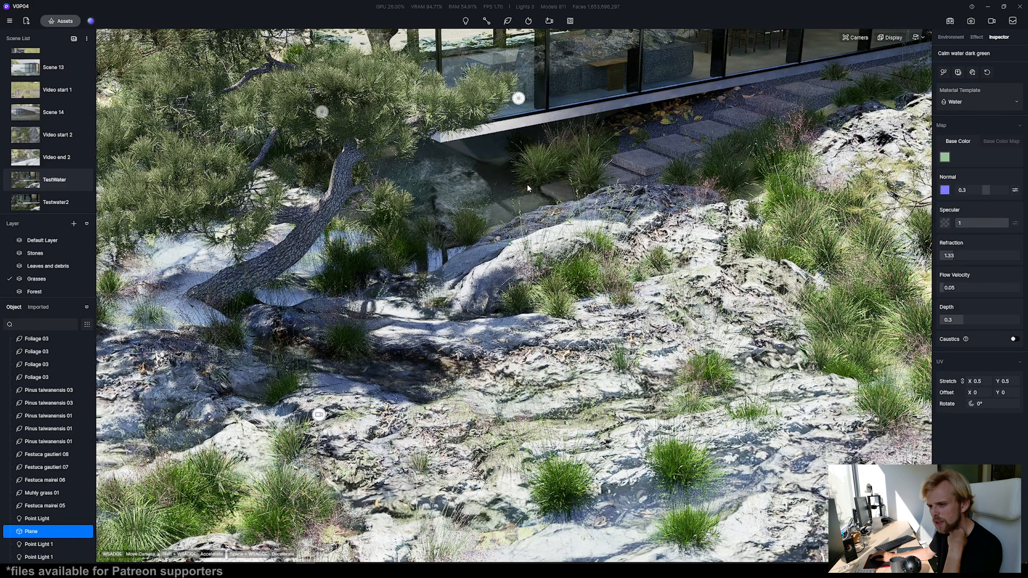
Set the water material's linked X and Y UV stretch to 50
left_click(979, 381)
type("50")
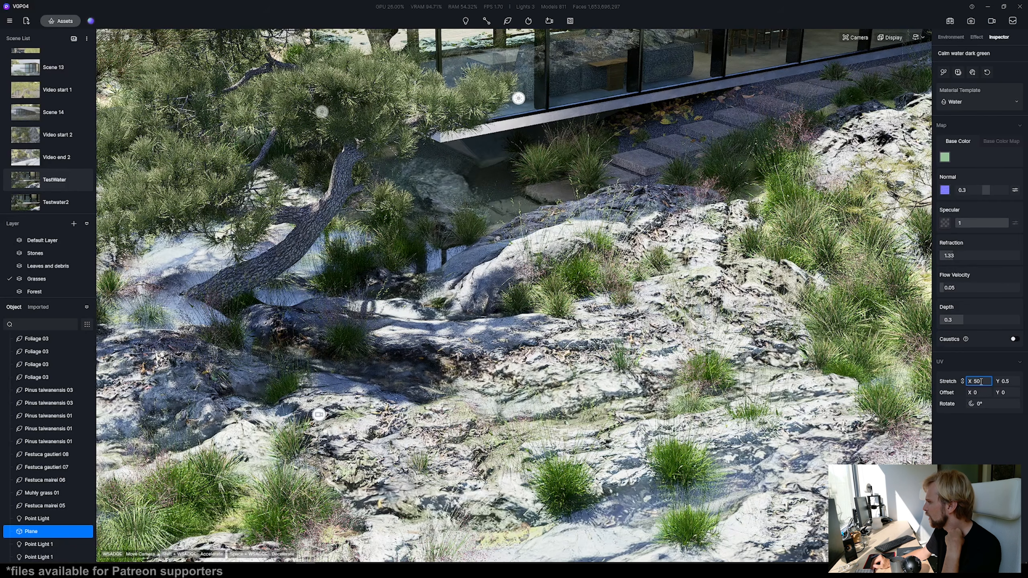
key("Return")
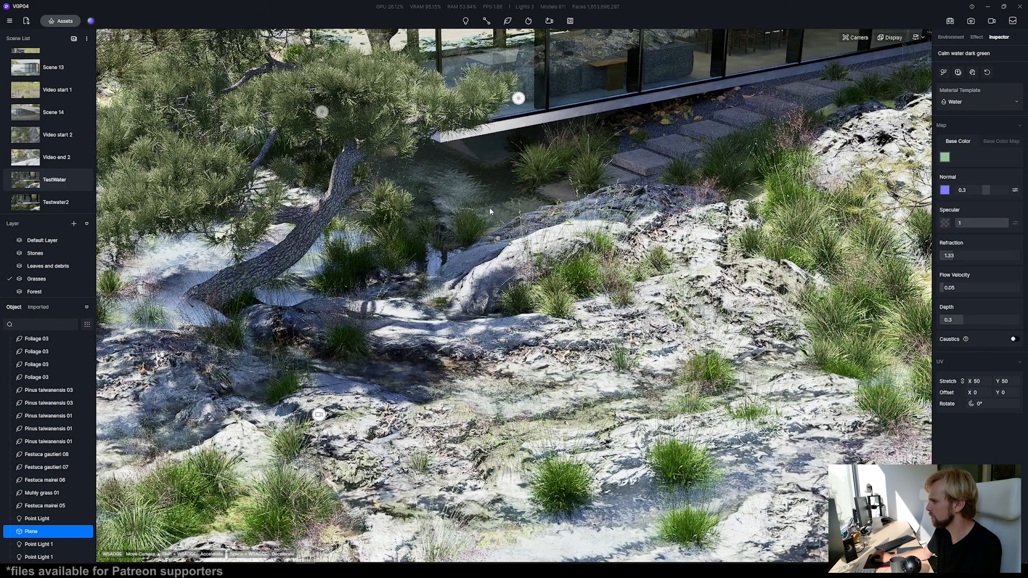
Enable caustics on the Calm water dark green material of the pond
scroll(472, 199, "down", 5)
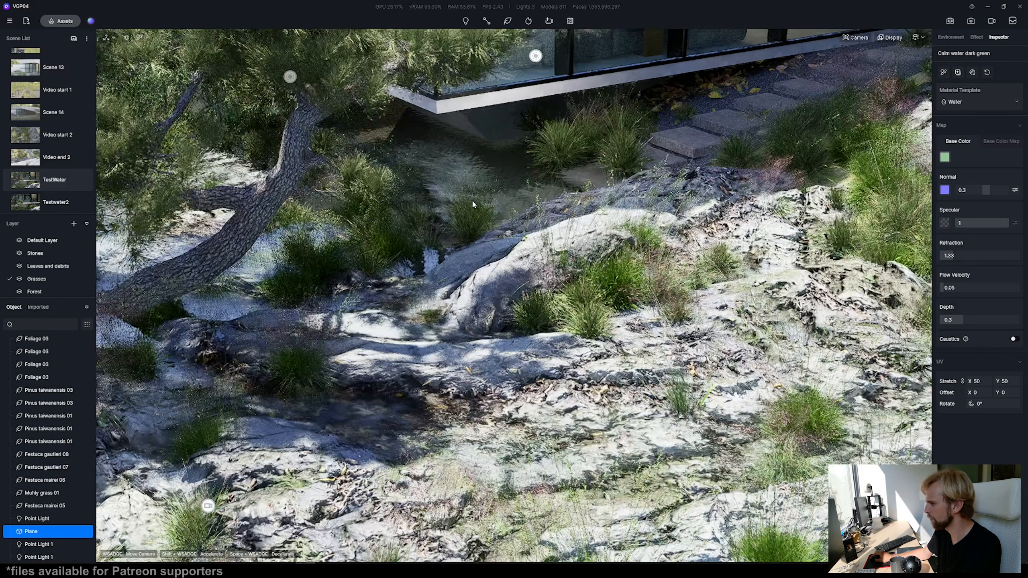
right_click_drag(466, 194, 559, 221)
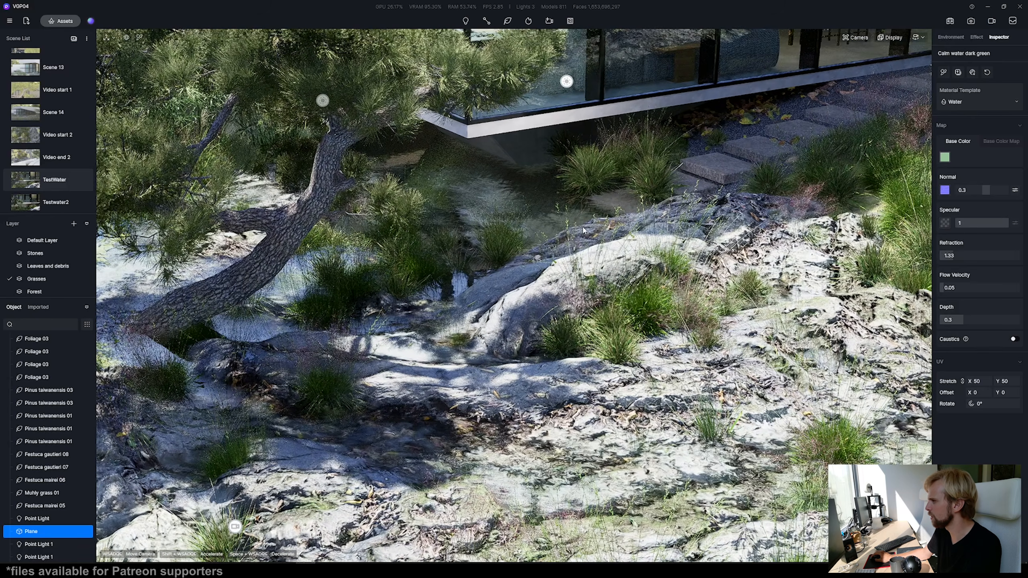
scroll(567, 219, "down", 5)
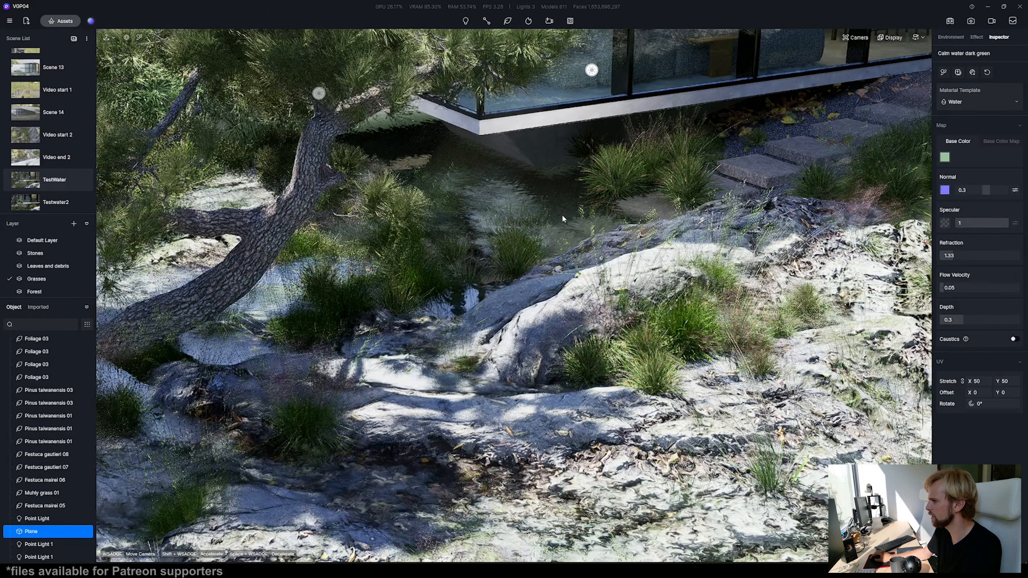
scroll(562, 214, "down", 3)
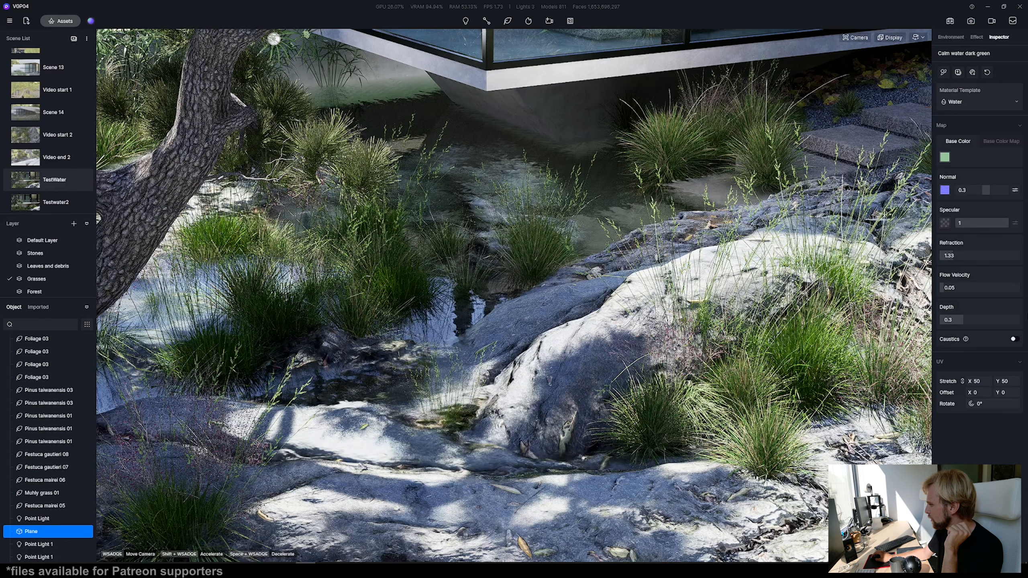
left_click(1016, 340)
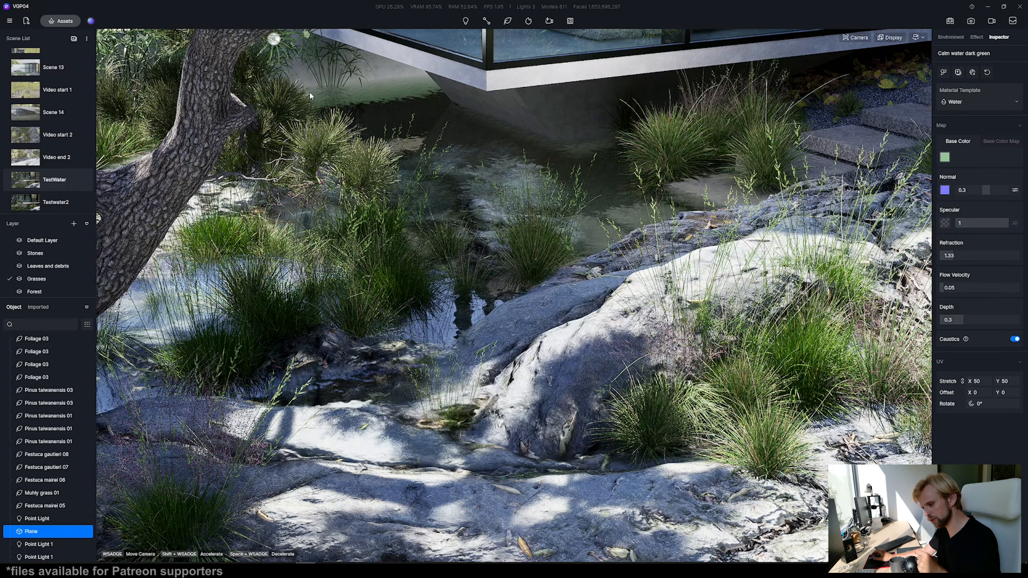
Enable caustics for the point light beside the pine trunk over the pond
left_click(280, 43)
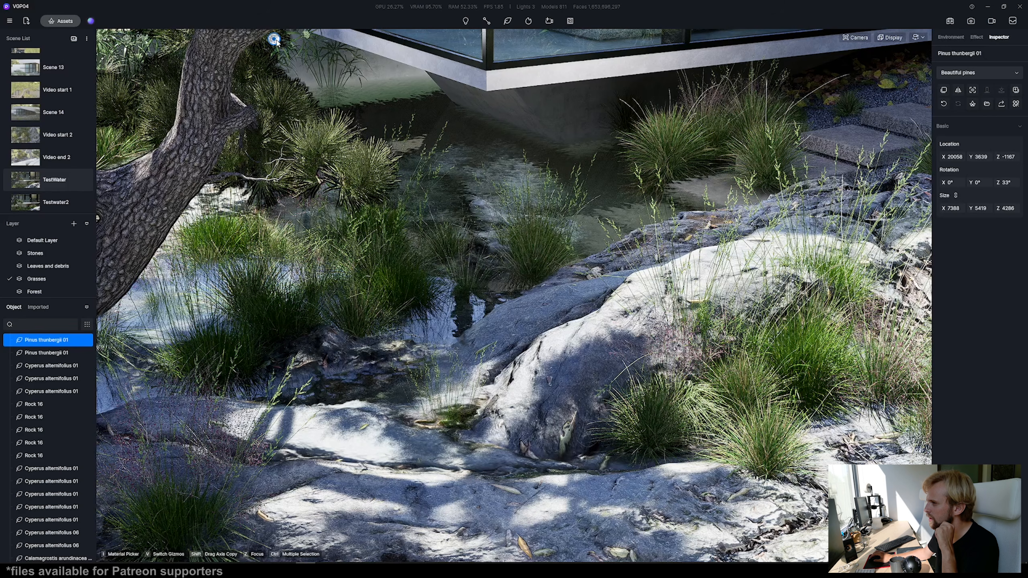
left_click(275, 40)
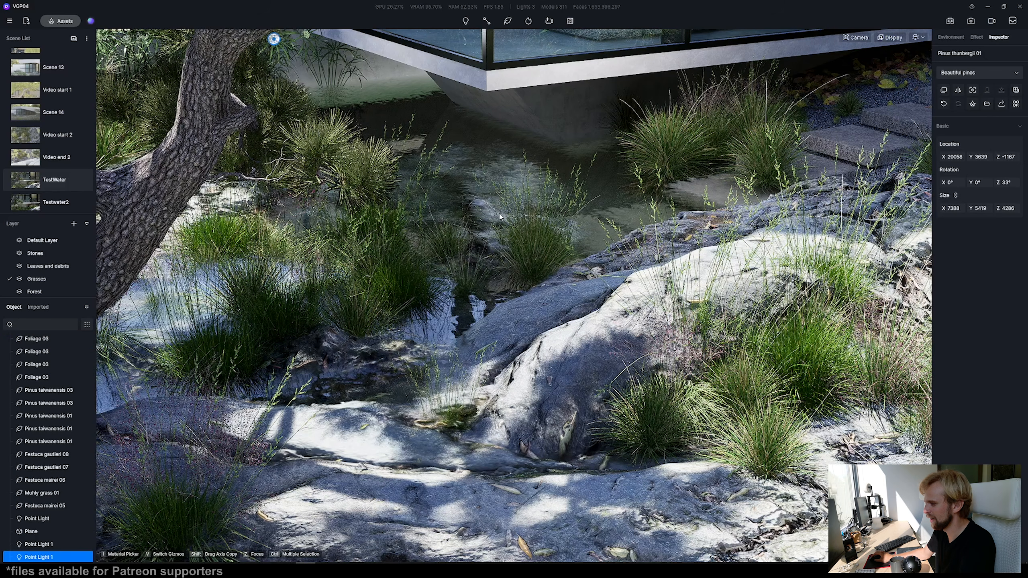
right_click_drag(458, 192, 470, 166)
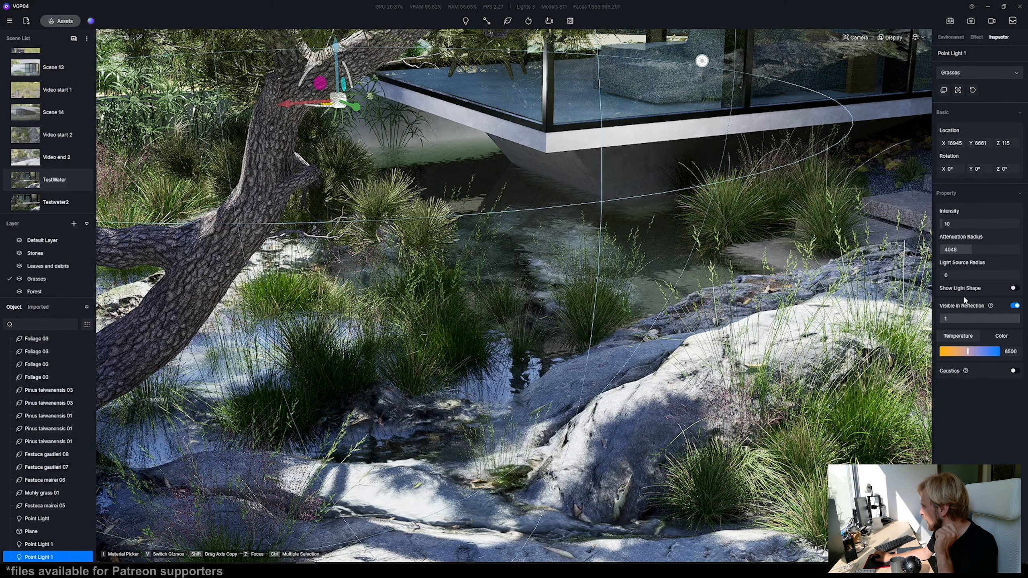
left_click(1015, 371)
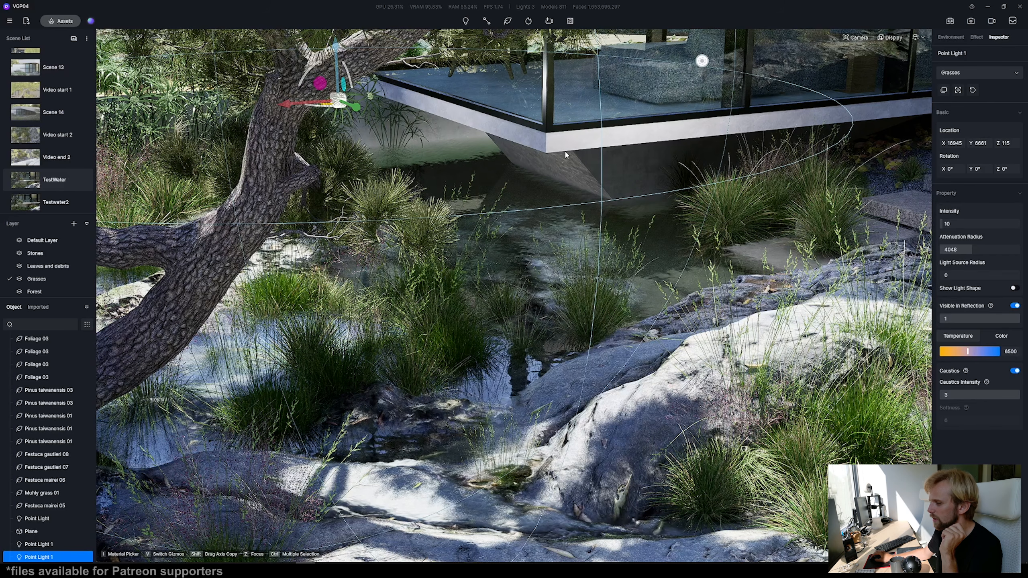
Enable caustics for the point light at the house's glazed corner and recall the TestWater scene
left_click(703, 61)
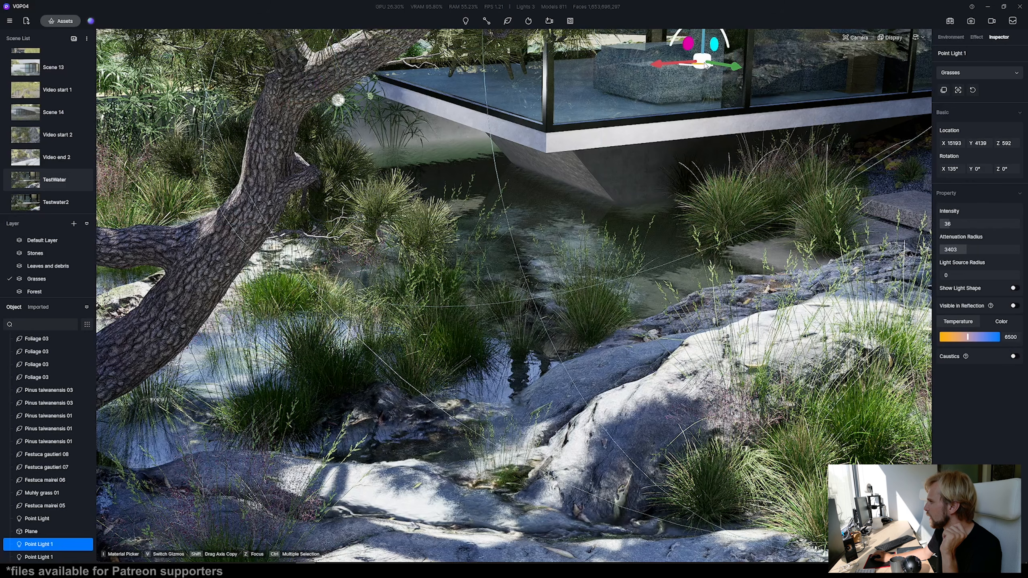
left_click(1013, 356)
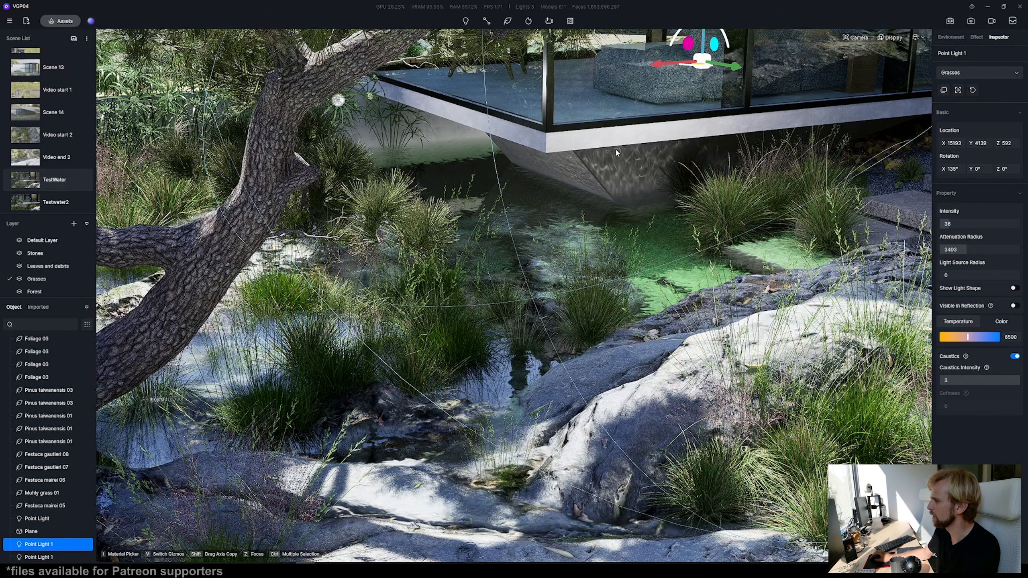
key("Escape")
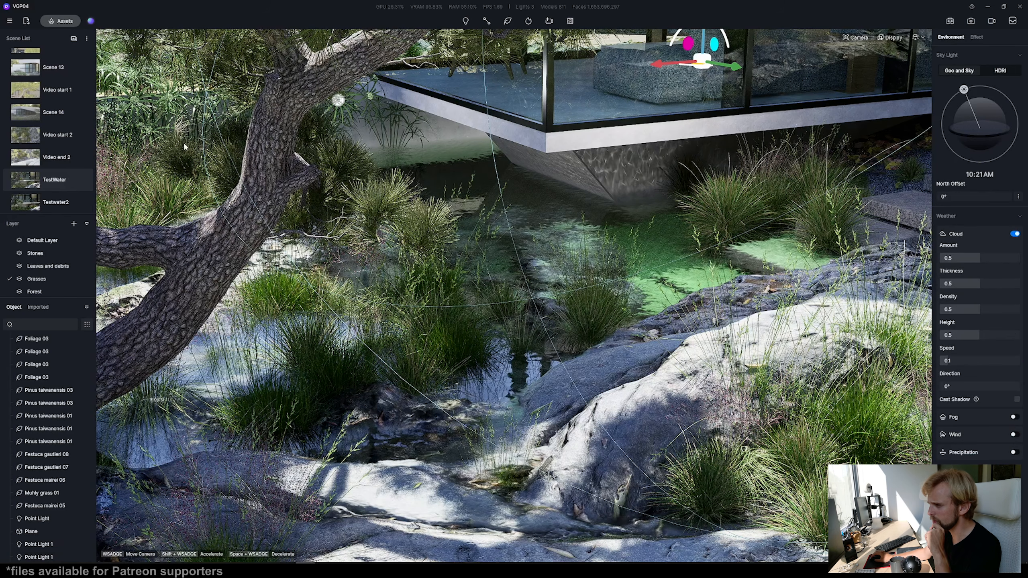
left_click(27, 187)
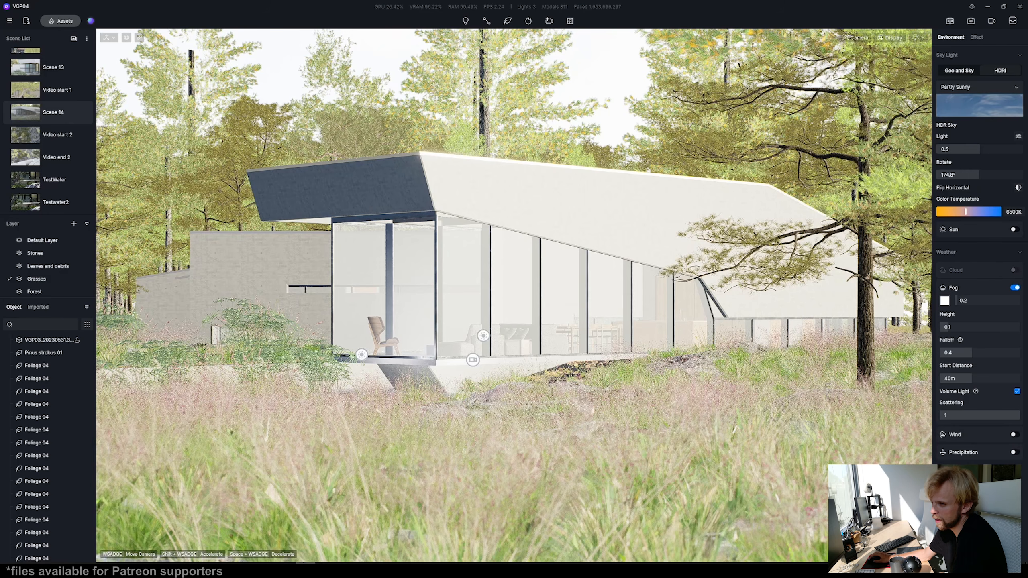
Review the installed widgets in the preferences, including the Advanced Camera Tool
left_click(10, 21)
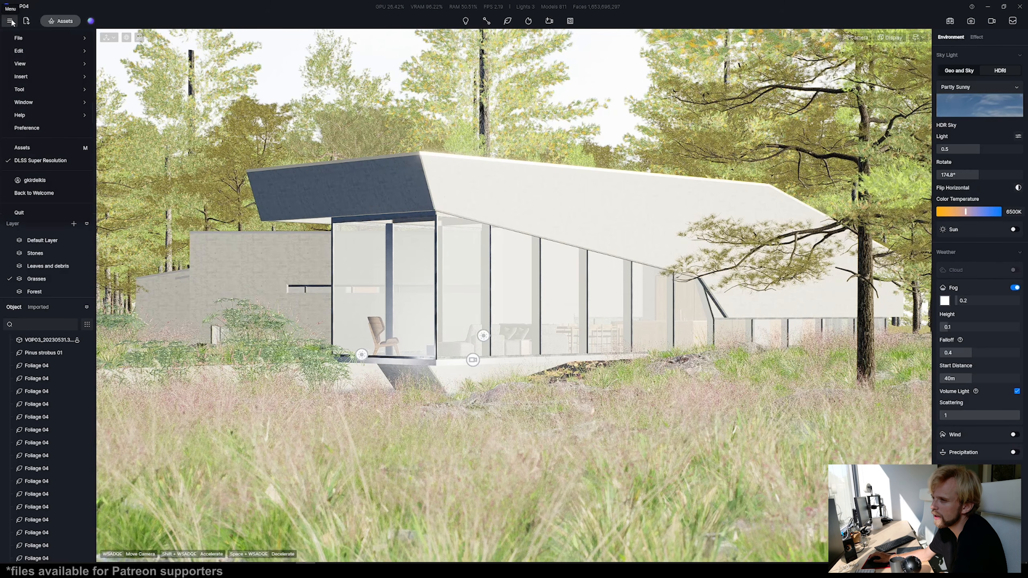
left_click(29, 129)
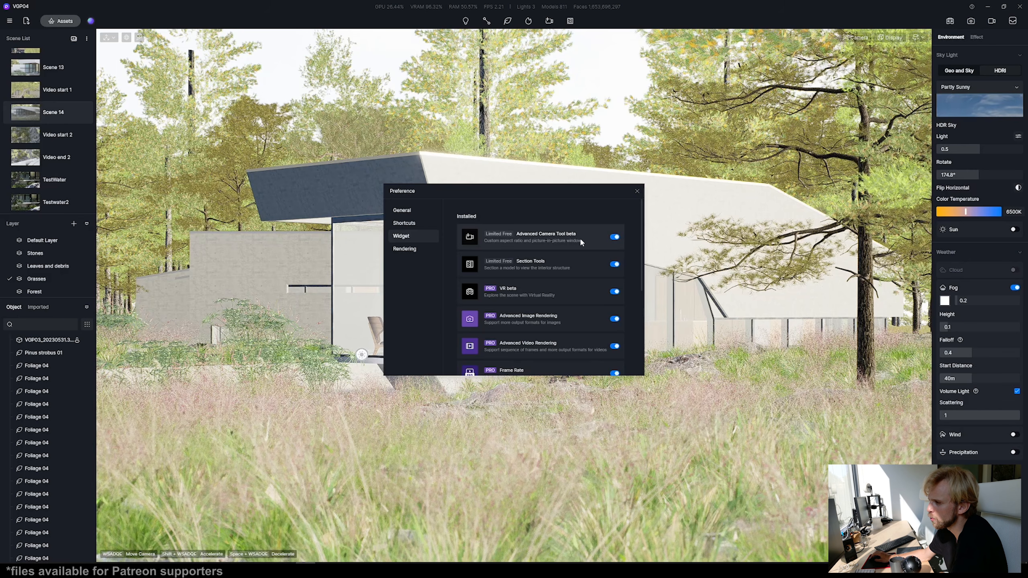
left_click(637, 191)
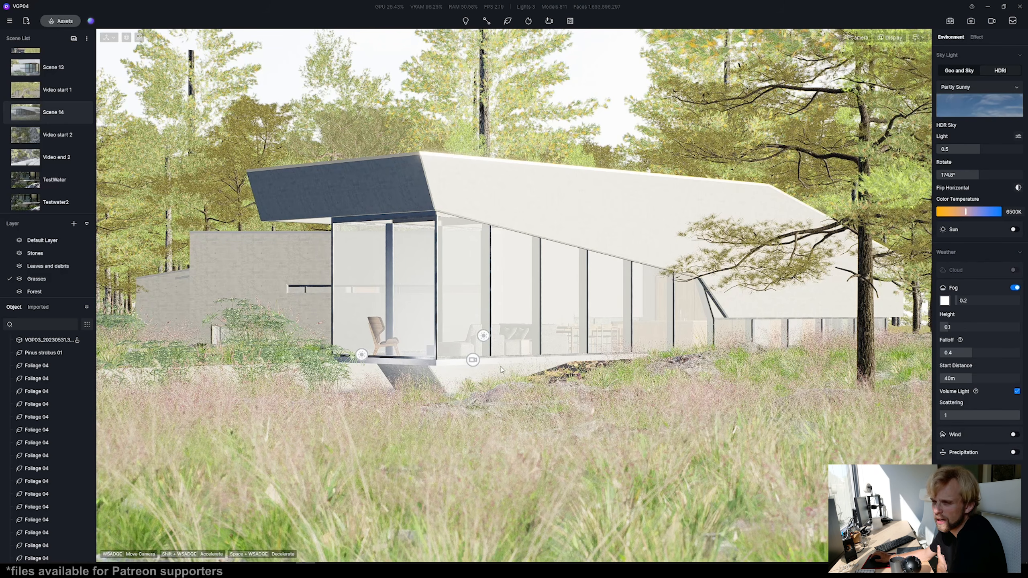
With Camera 1's preview pinned, move the Cyperus alternifolius 06 plant near the glazed corner to about X 17479, Y 6927
left_click(472, 360)
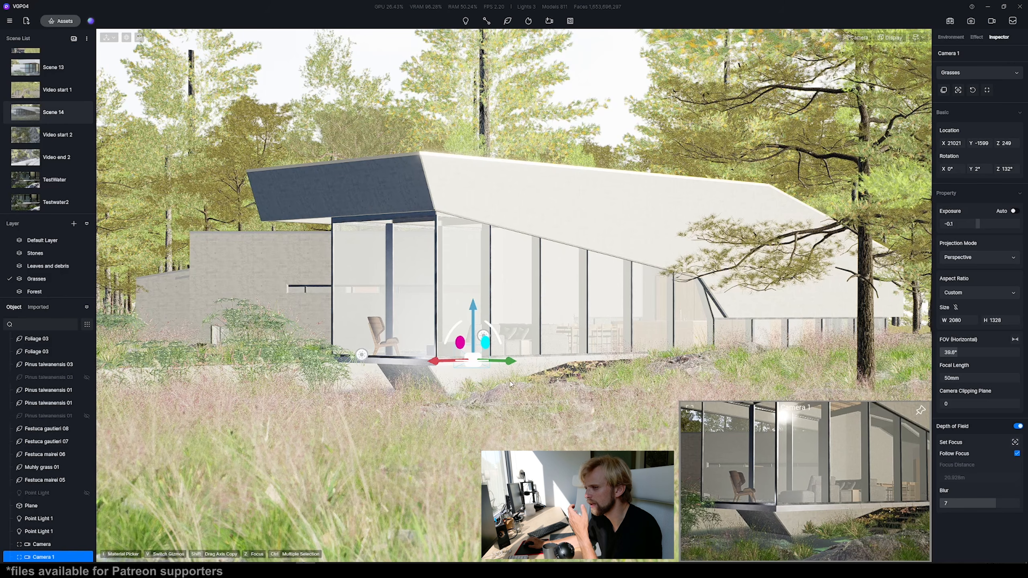
left_click(326, 368)
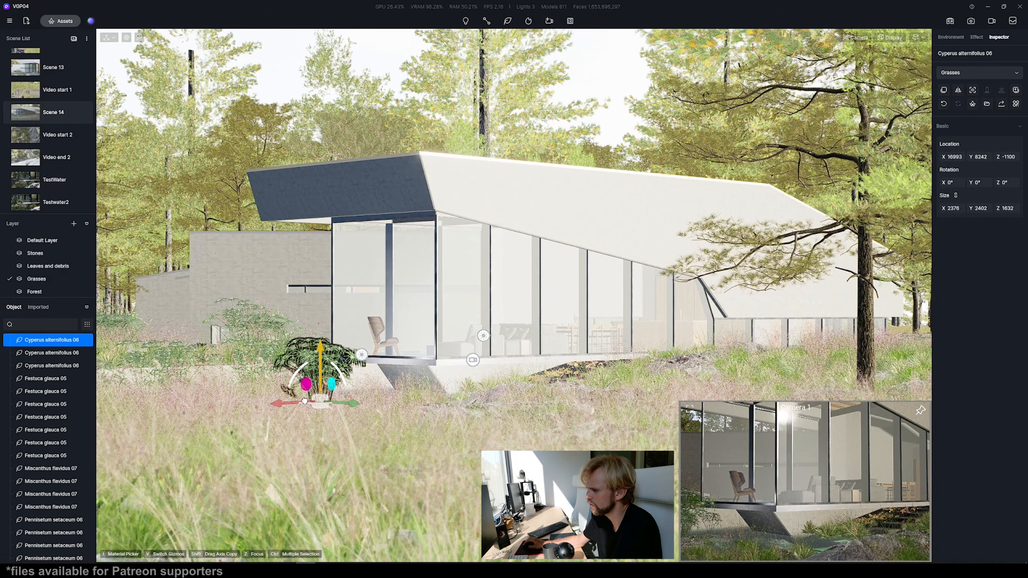
left_click_drag(304, 400, 418, 390)
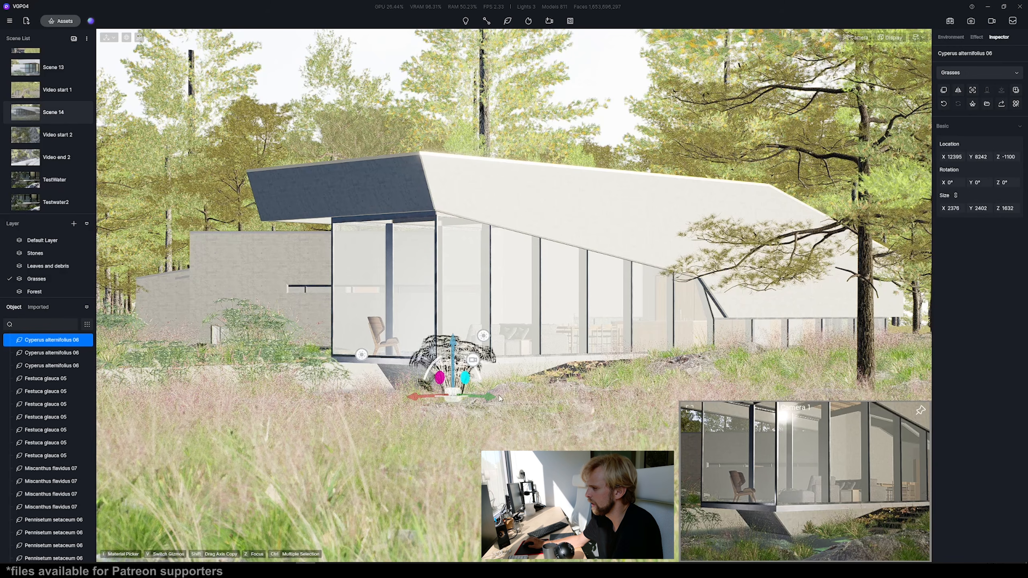
left_click_drag(495, 397, 523, 409)
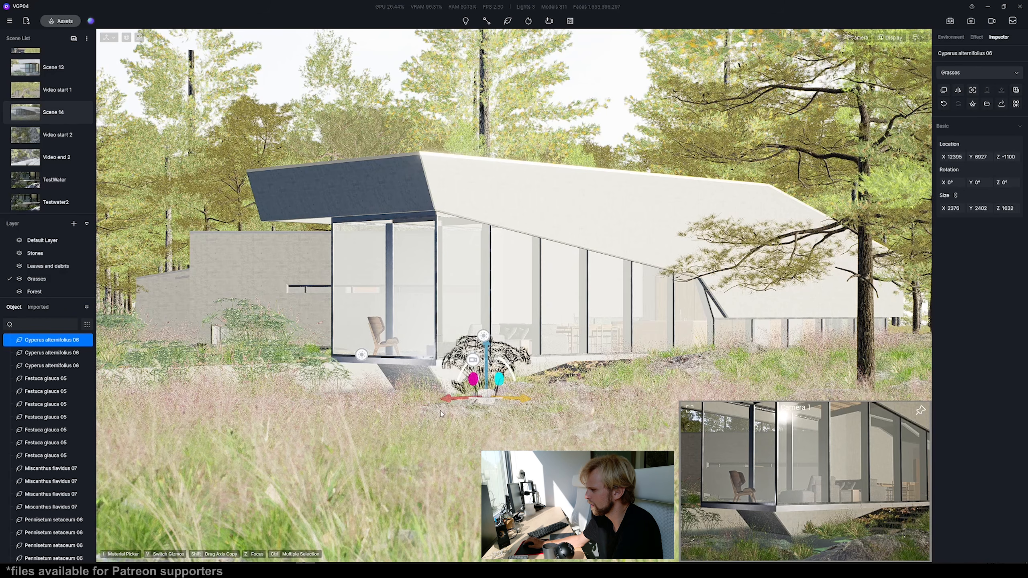
left_click_drag(451, 400, 288, 433)
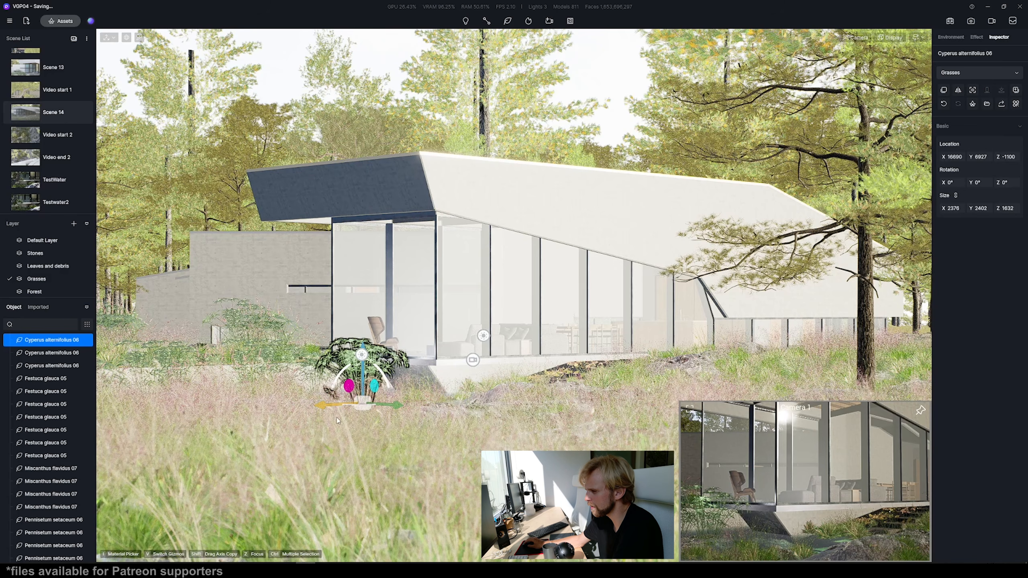
mouse_move(269, 412)
left_mouse_down()
mouse_move(254, 415)
mouse_move(276, 413)
left_mouse_up()
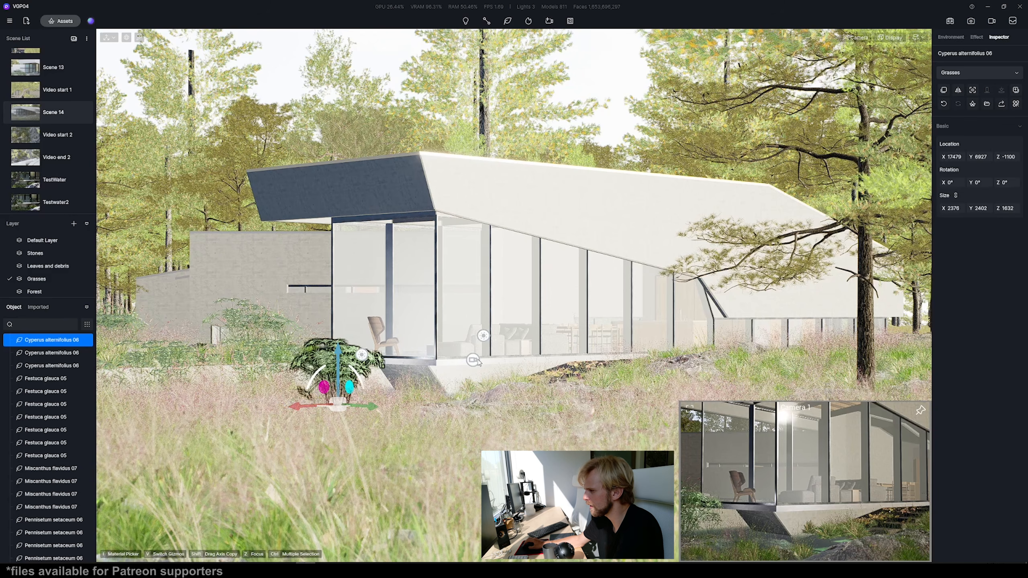
Set the aspect ratio of the camera in front of the glazed facade to 9:16
left_click(473, 360)
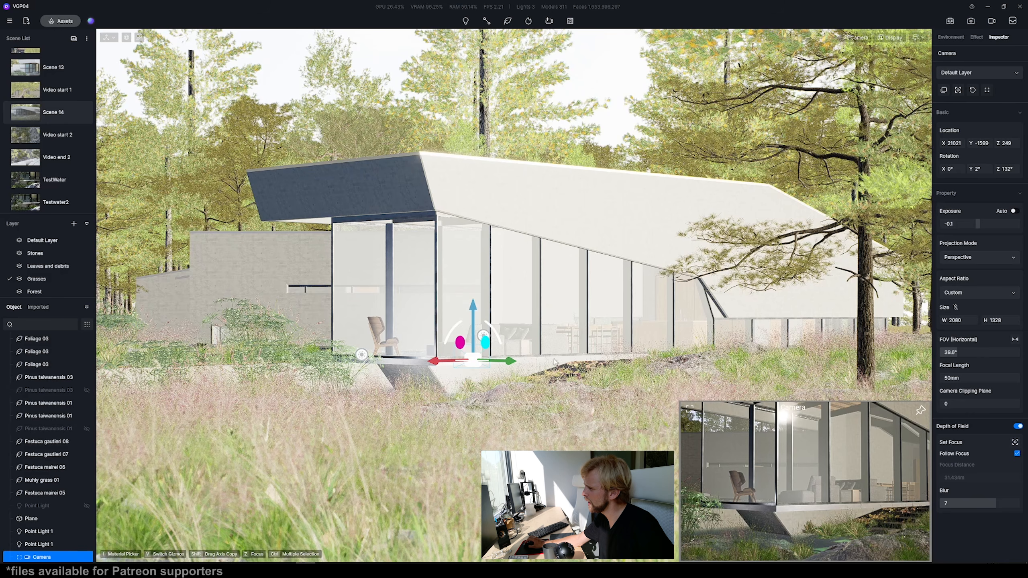
left_click(951, 295)
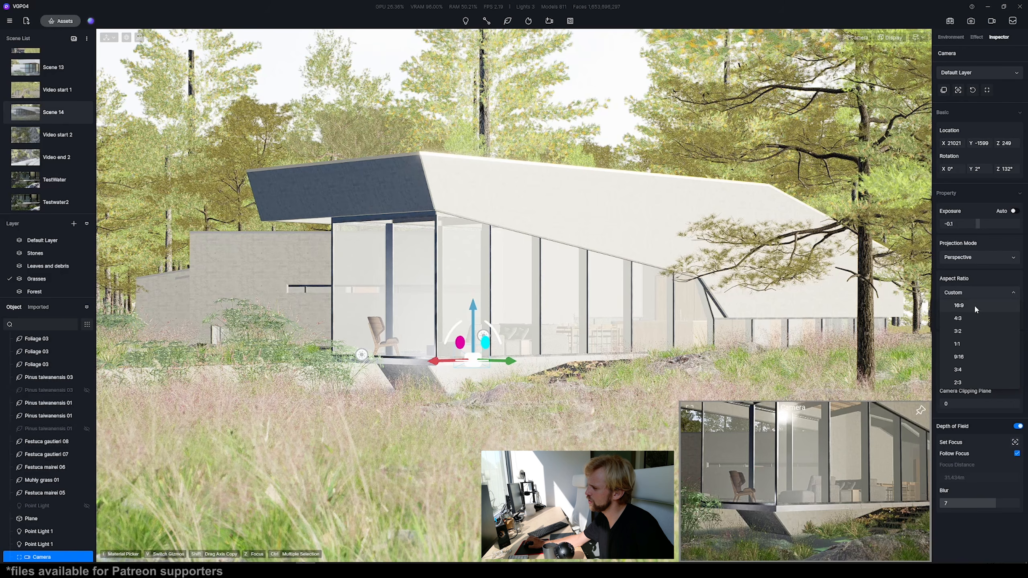
left_click(959, 357)
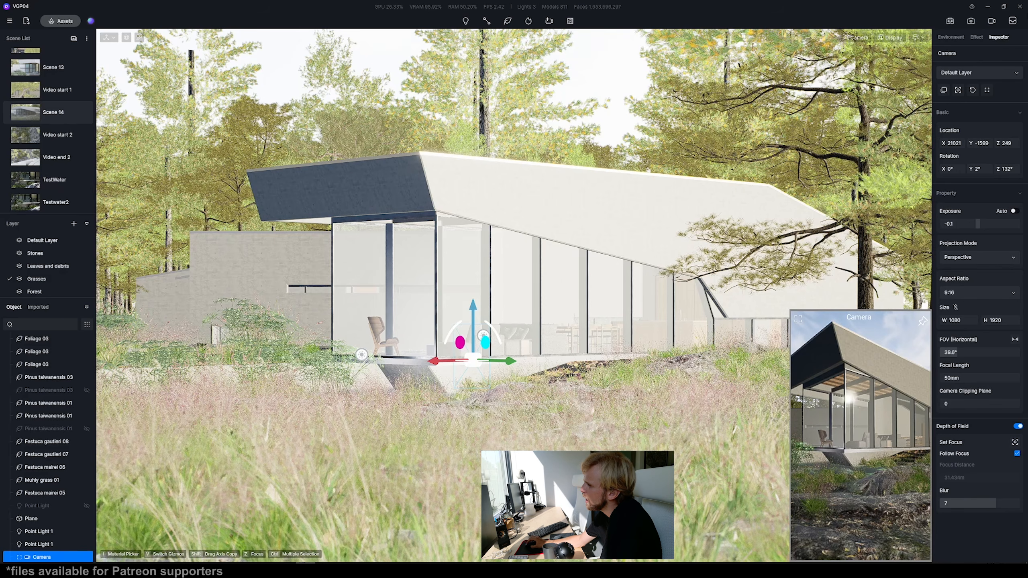
Preview the Exterior animation 01 clip by scrubbing its timeline from the end back towards the start
left_click(990, 21)
left_click(68, 489)
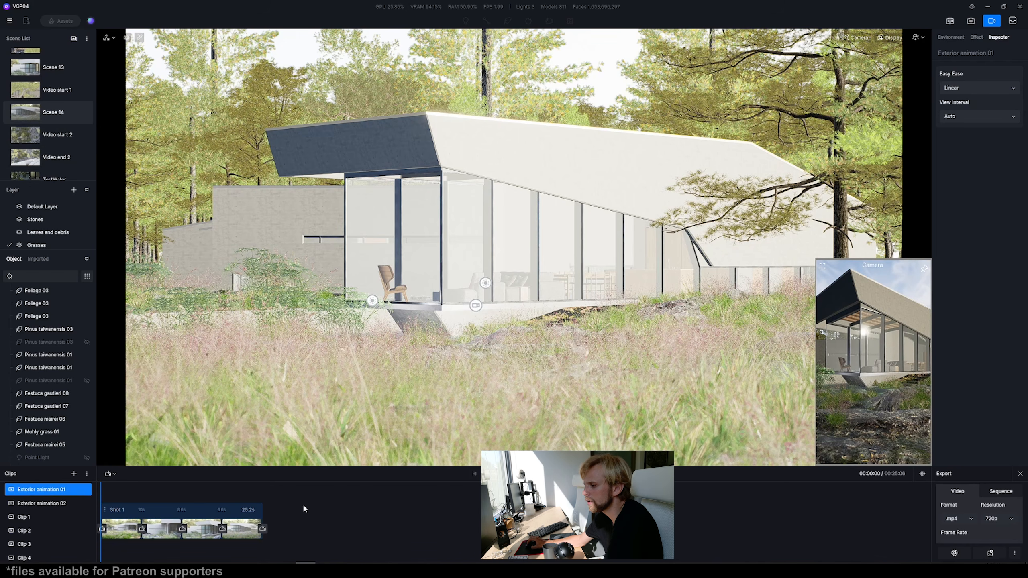
left_click(288, 521)
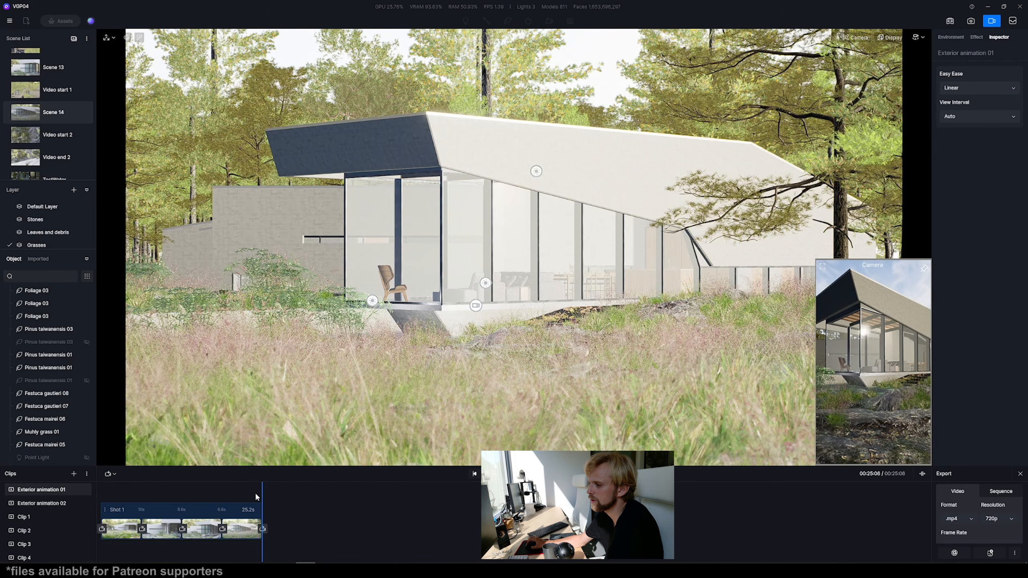
left_click_drag(262, 491, 113, 501)
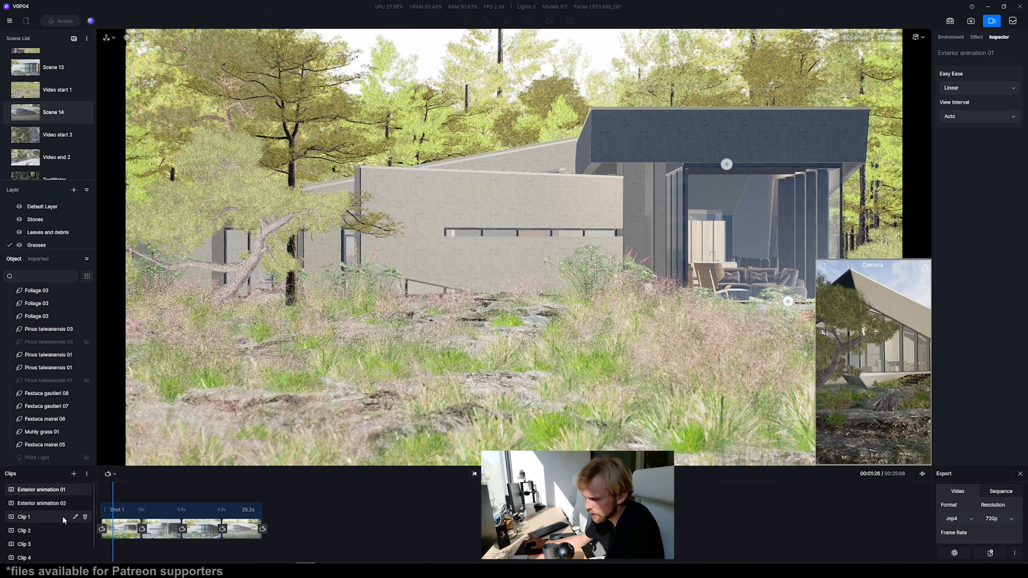
Preview the Water_animate clip at Precise real-time quality by scrubbing back and forth through its timeline
scroll(62, 515, "down", 1)
left_click(35, 557)
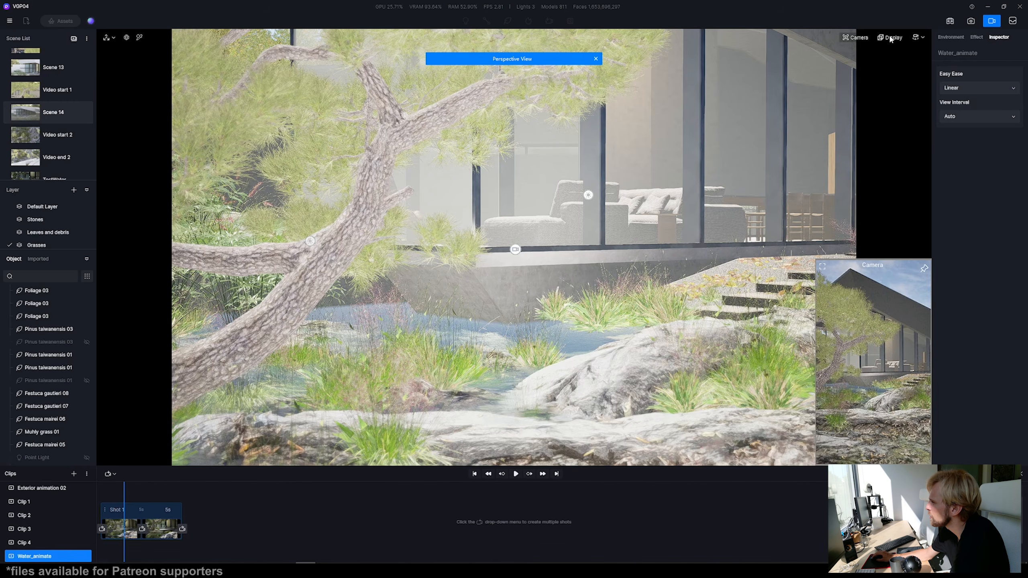
left_click(890, 38)
left_click(875, 122)
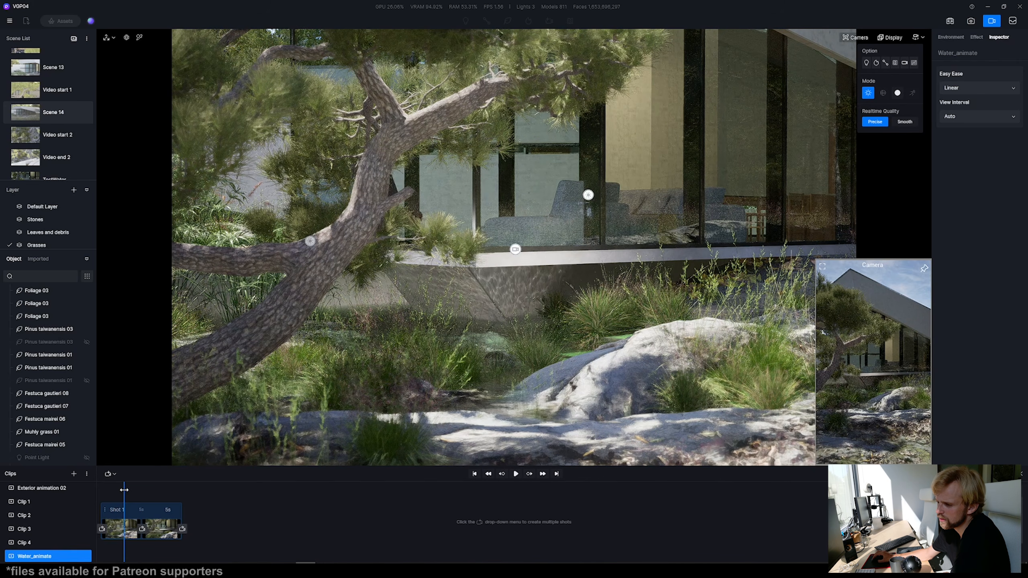
left_click_drag(124, 490, 109, 494)
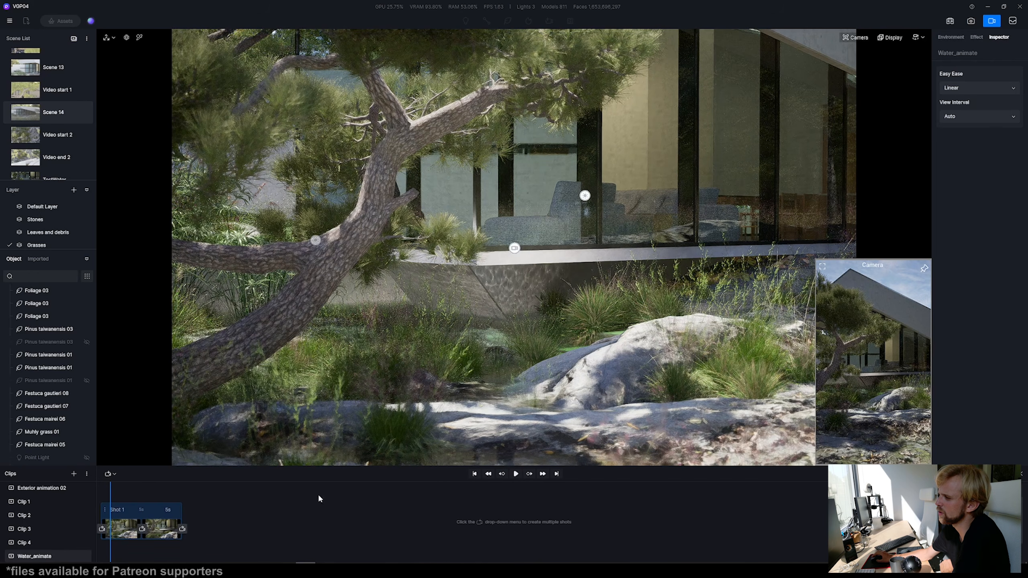
left_click_drag(114, 493, 157, 485)
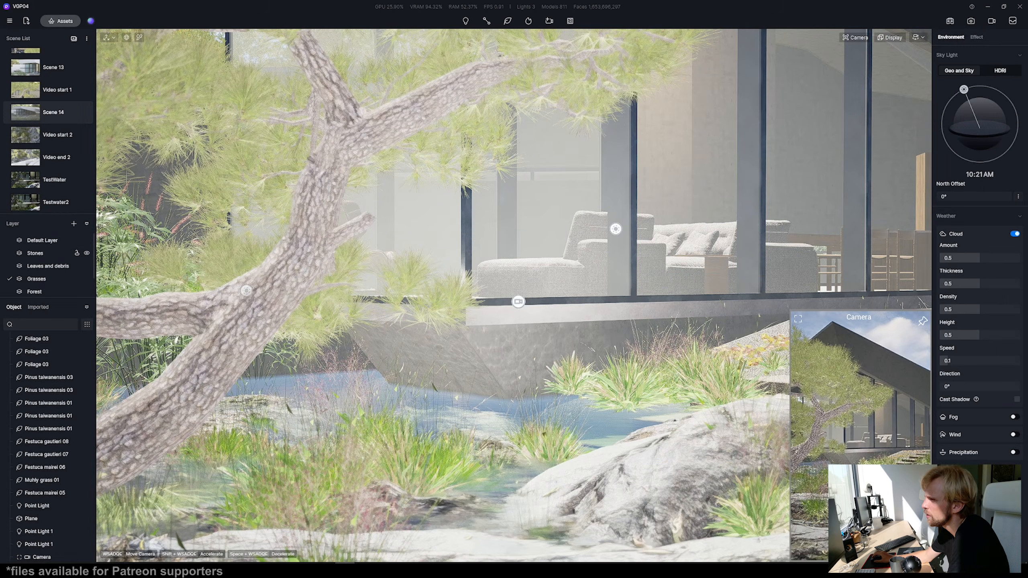
Check the Section Tools widget among the installed widgets in the preferences
left_click(9, 20)
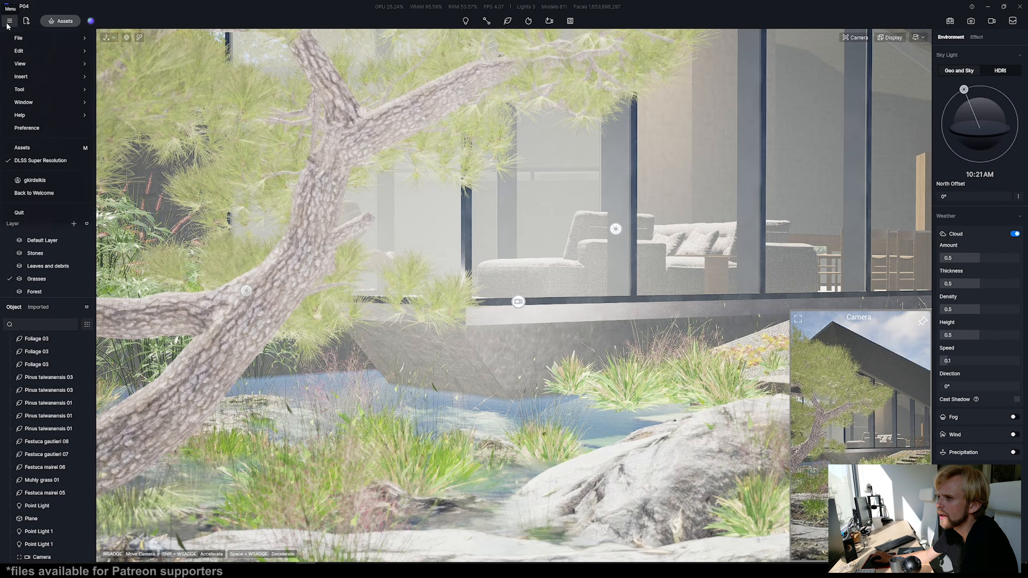
left_click(27, 128)
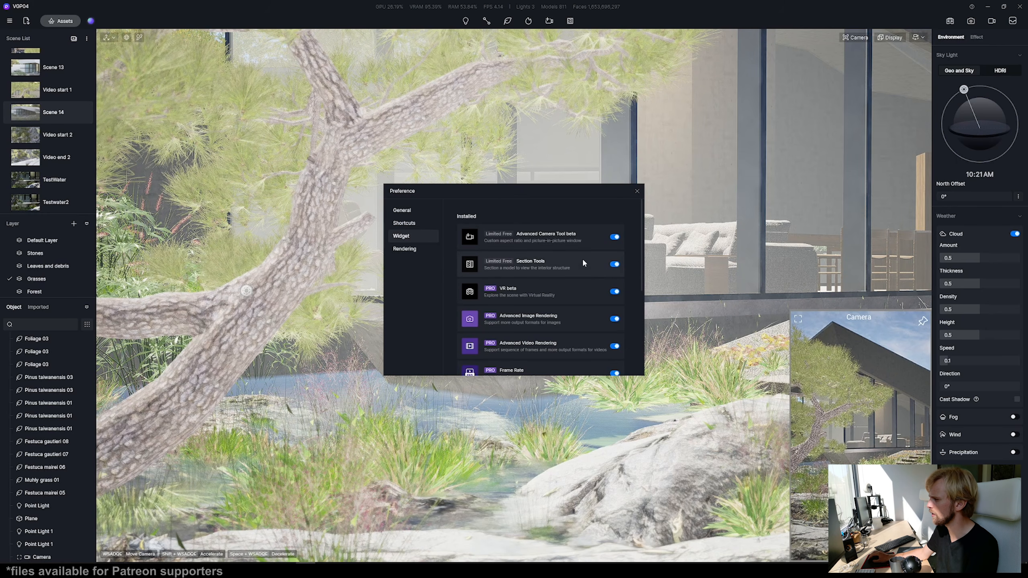
left_click(636, 190)
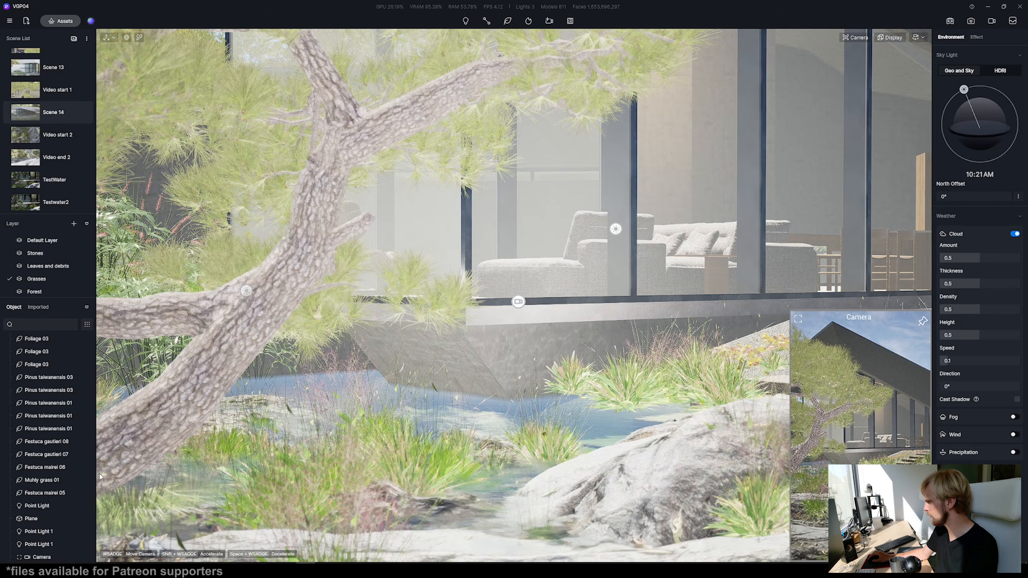
Unpin the camera preview and hide the Leaves and Grasses brush records of the imported house model
left_click(923, 322)
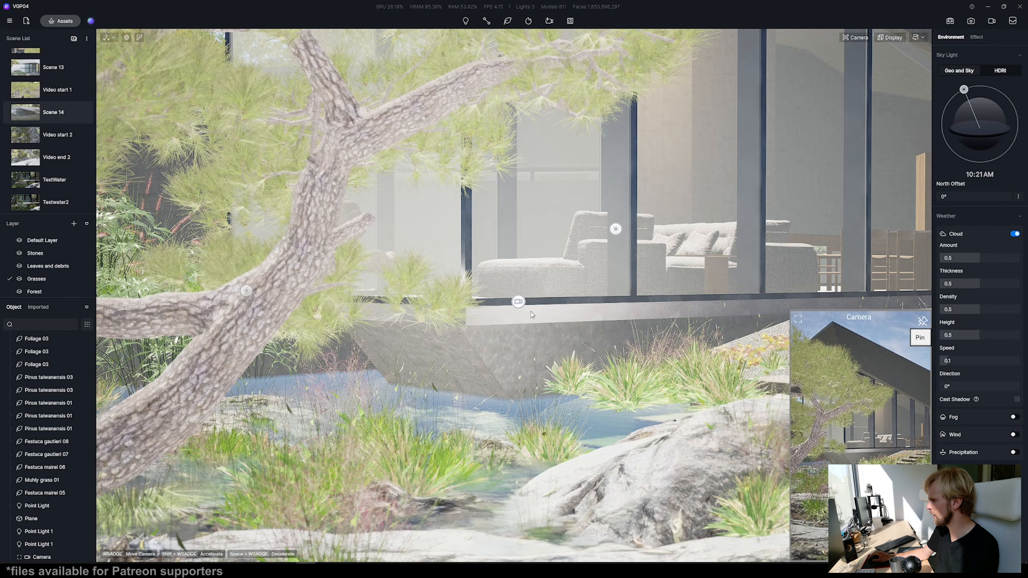
left_click(529, 315)
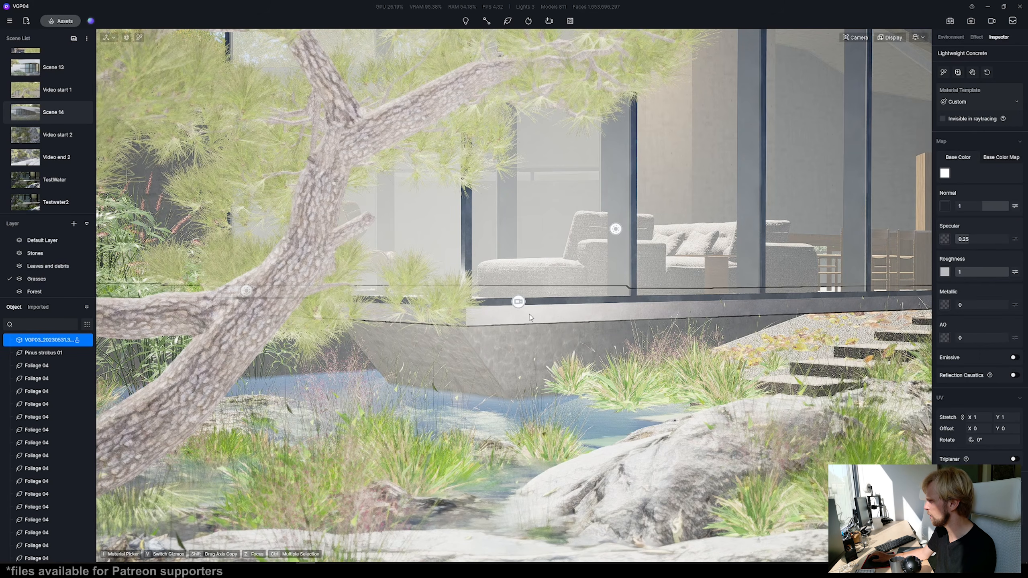
key("Escape")
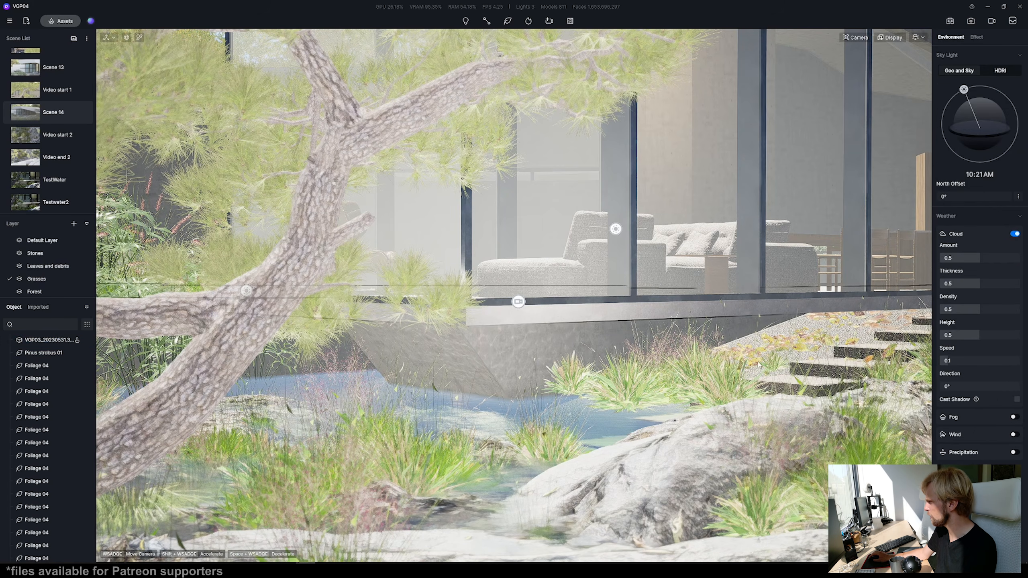
left_click(820, 330)
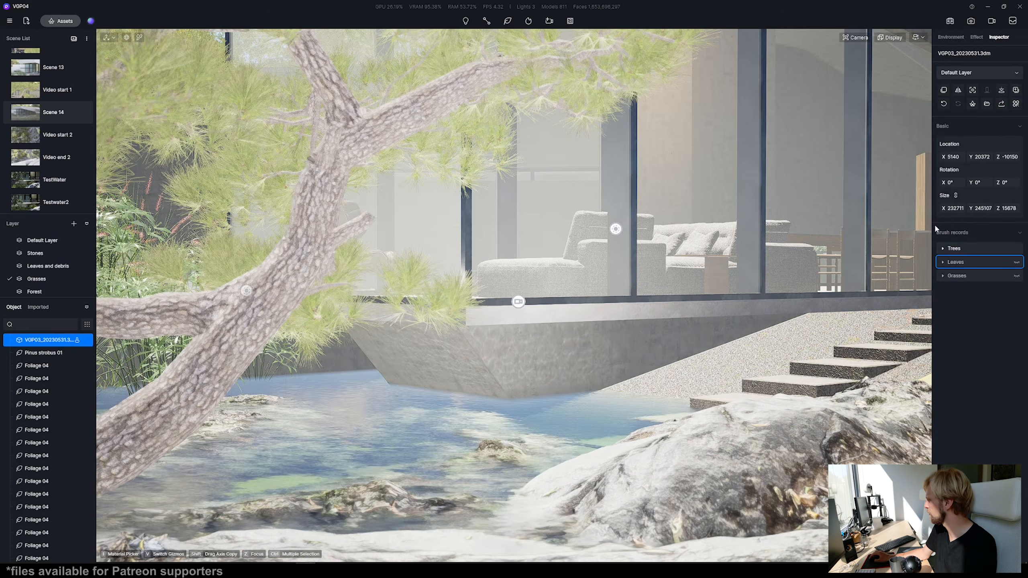
key("Escape")
Place a section plane parallel to the house's long glazed facade at about X 7944, Y 4598, Z 3368
scroll(640, 329, "down", 10)
middle_click_drag(637, 453, 633, 487)
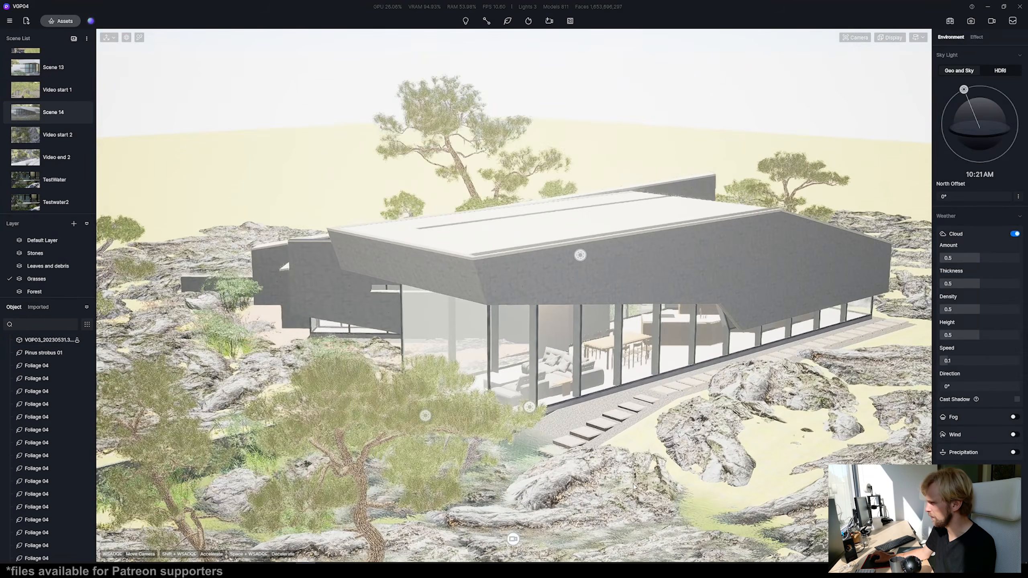
key("s")
key("e")
right_click_drag(633, 486, 654, 538)
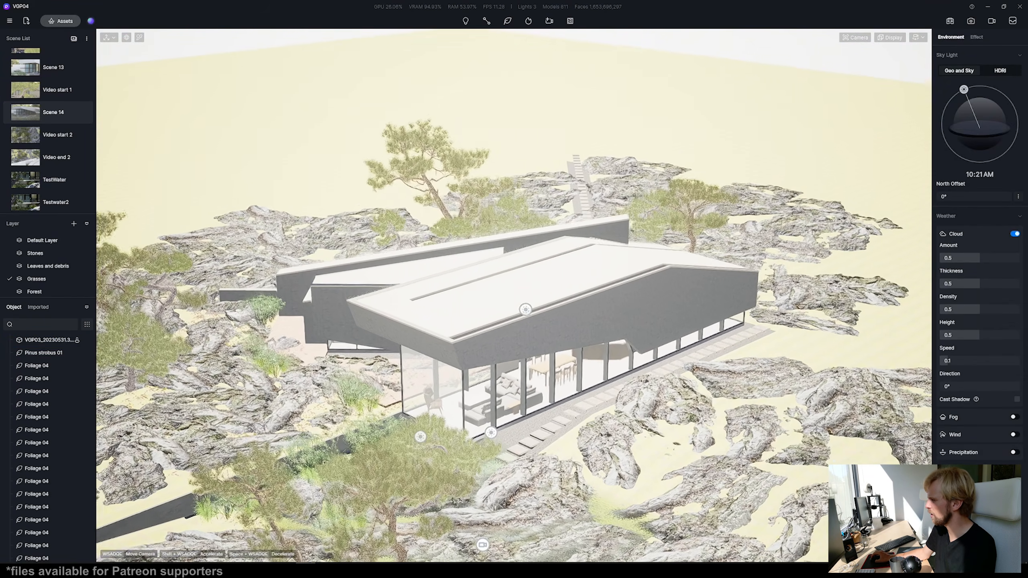
key("s")
key("e")
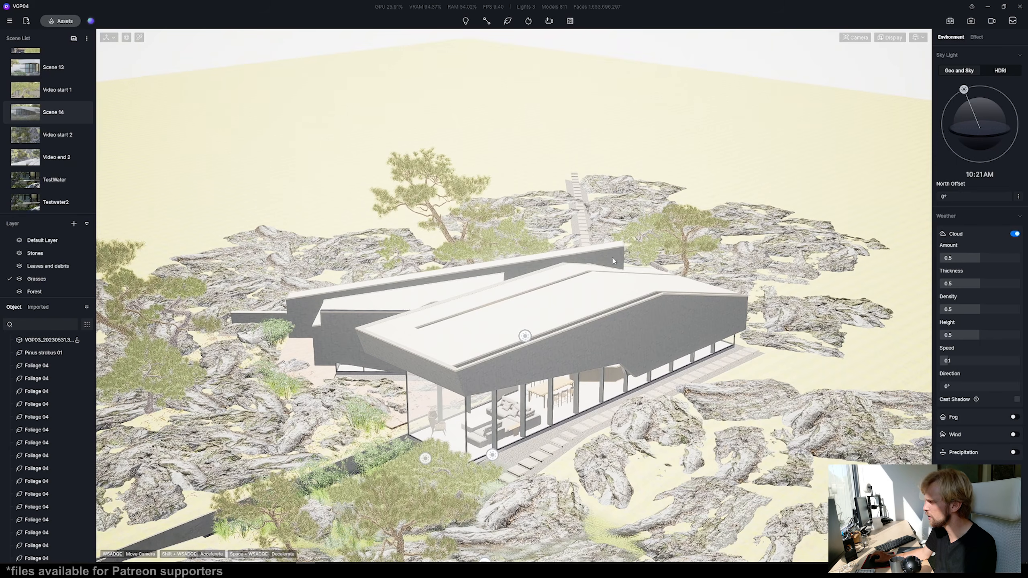
right_click_drag(586, 290, 583, 299)
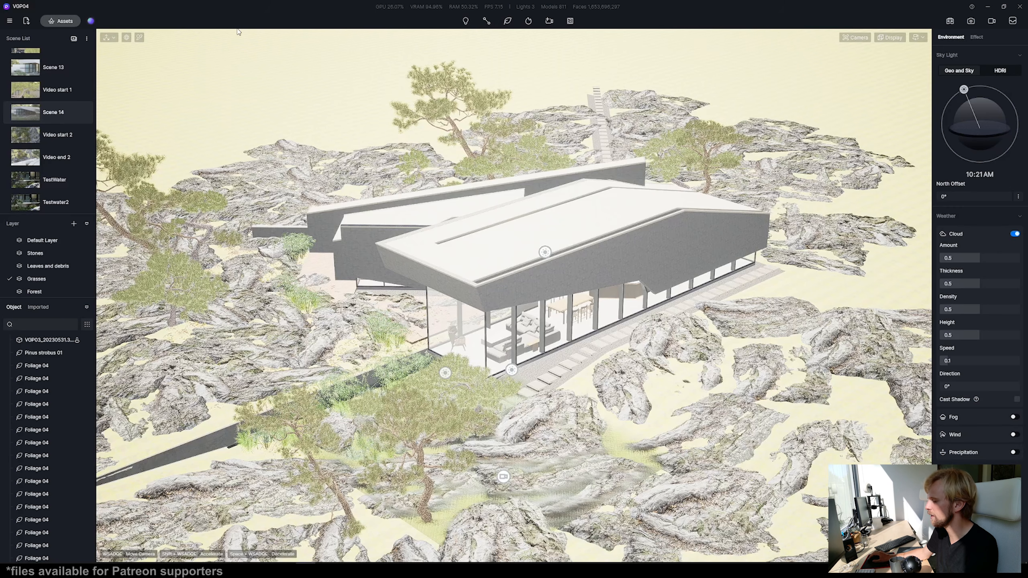
left_click(572, 21)
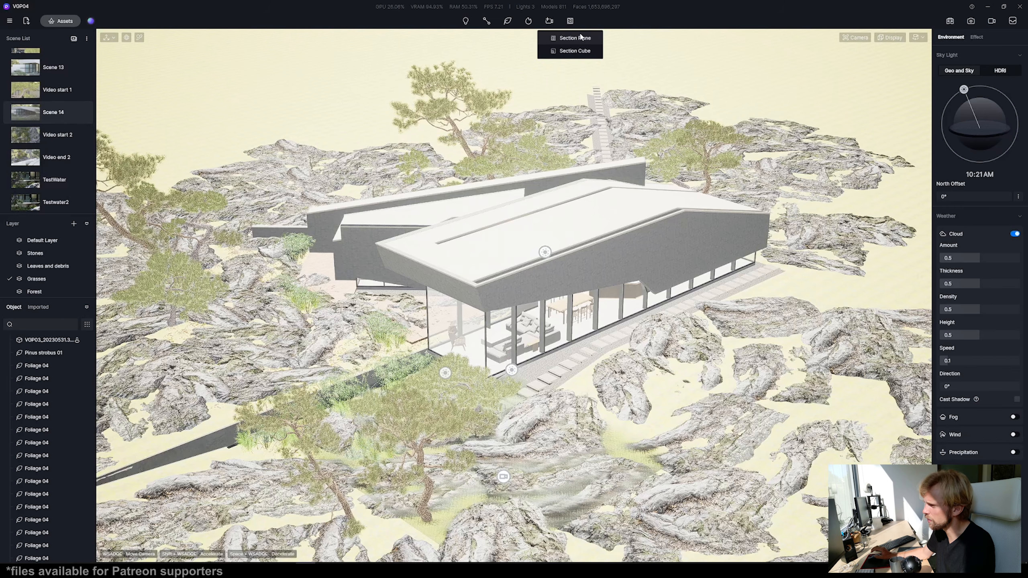
left_click(585, 40)
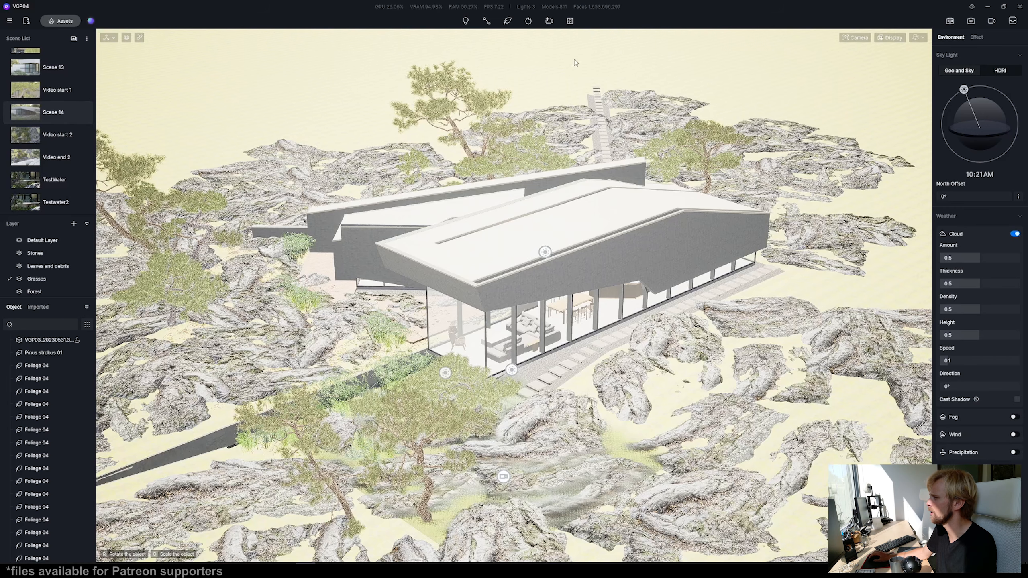
left_click(584, 278)
left_click_drag(620, 271, 571, 257)
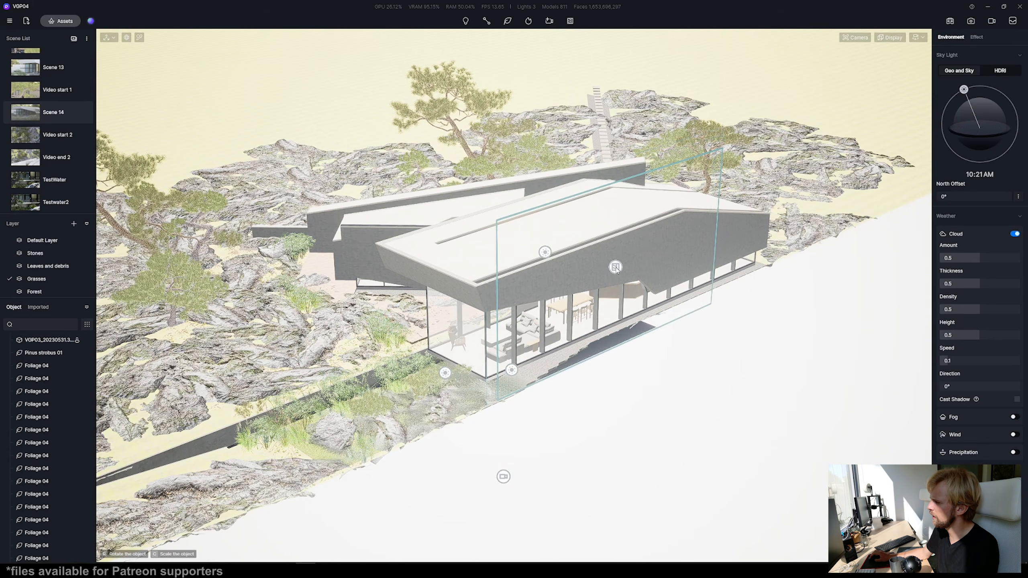
Move the section plane deeper into the house, to about Y 7225 and Z 2105, to cut through the living area
left_click(615, 270)
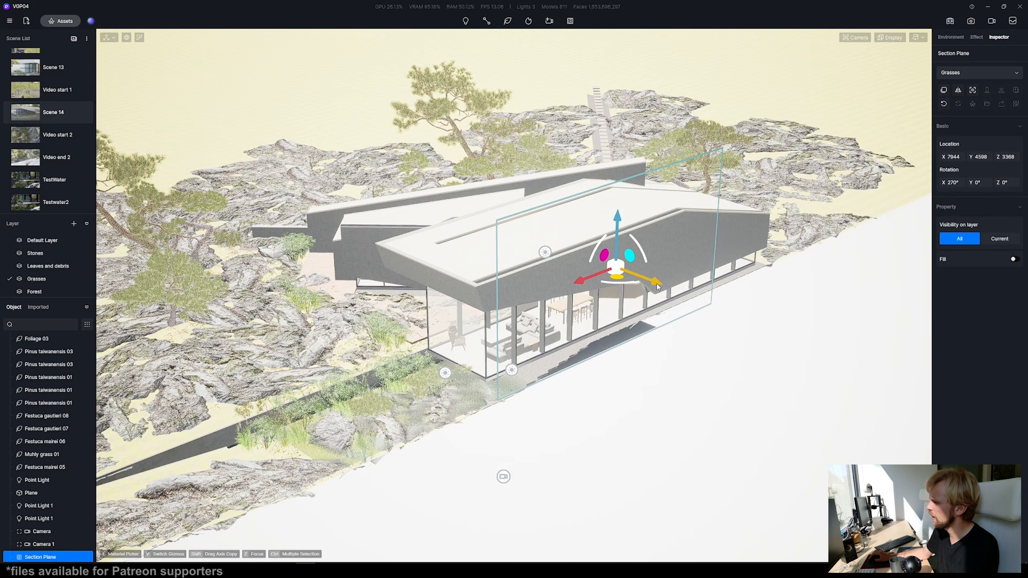
left_click_drag(657, 285, 615, 279)
left_click_drag(577, 201, 576, 226)
mouse_move(654, 388)
right_mouse_down()
mouse_move(620, 374)
mouse_move(639, 384)
right_mouse_up()
scroll(640, 384, "up", 2)
scroll(640, 384, "up", 4)
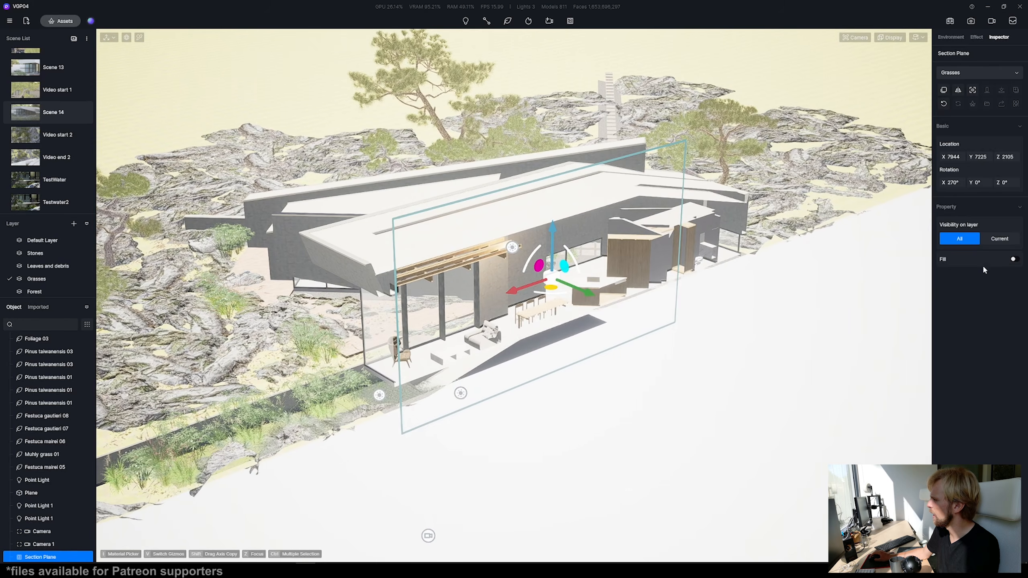
Enable the section plane's fill and preview its black fill colour on the cut faces of the house
left_click(1013, 260)
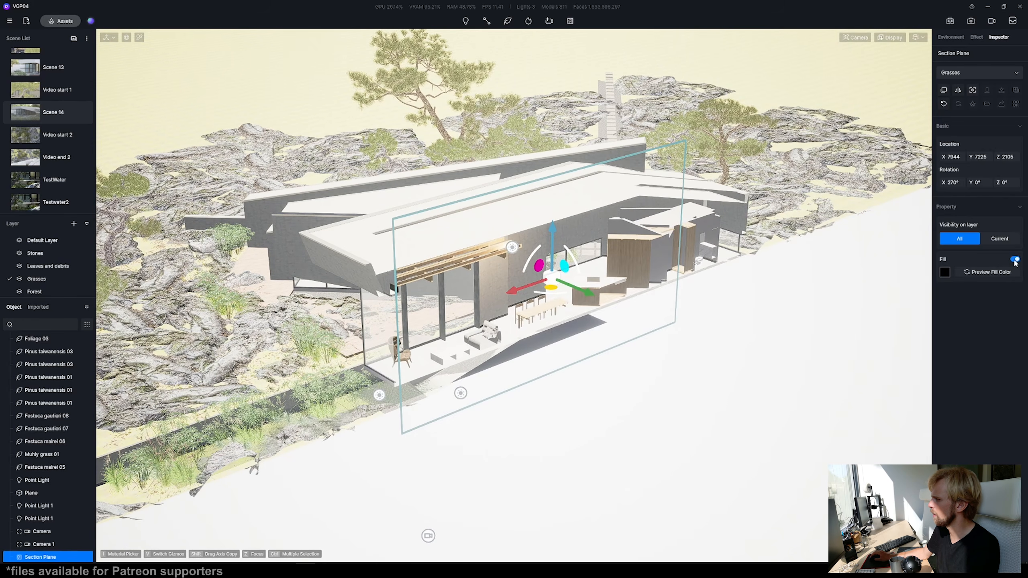
left_click(968, 272)
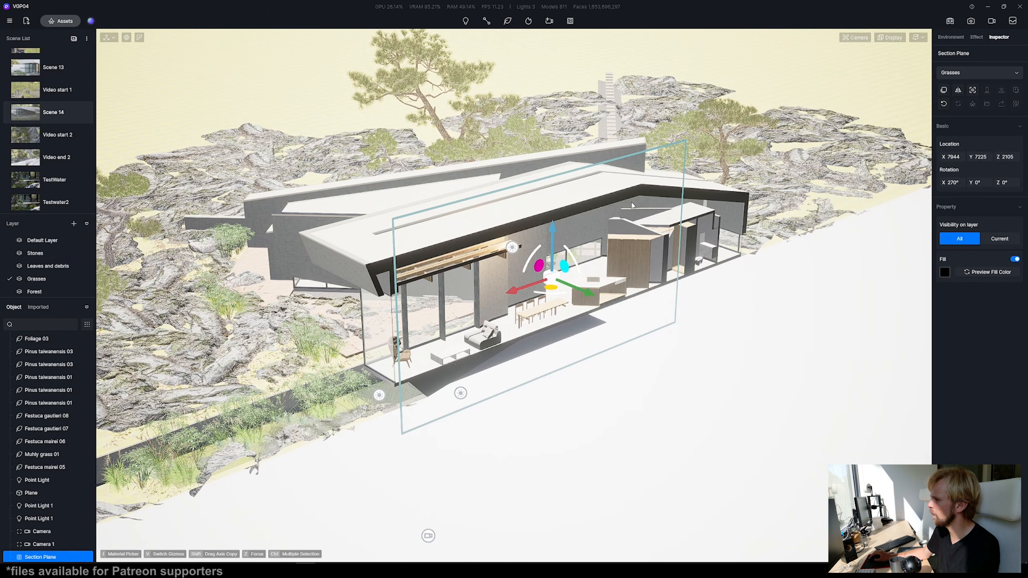
left_click(649, 422)
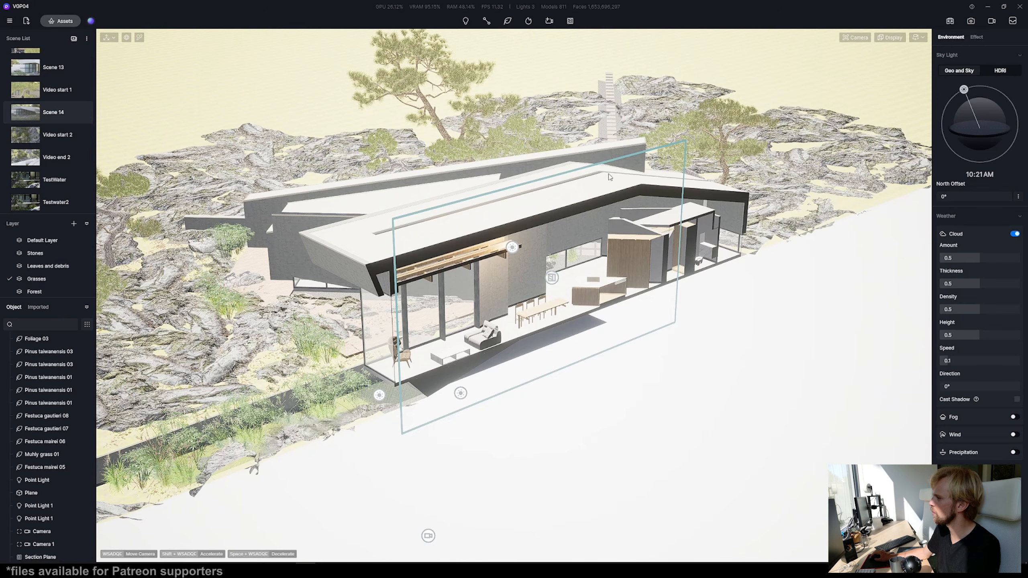
Set the viewport's realtime quality to Precise to view the filled section with more accurate lighting
left_click(899, 38)
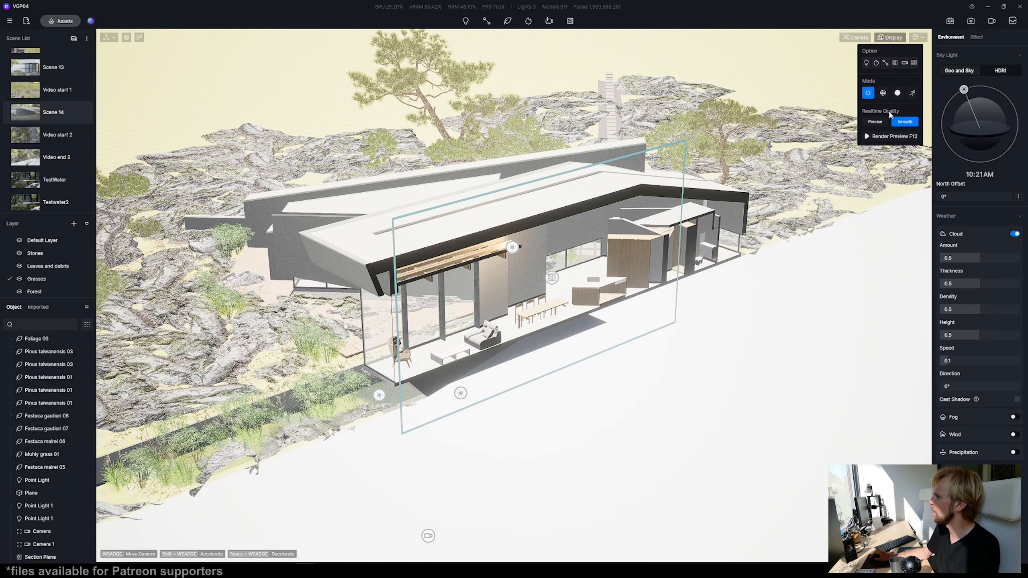
left_click(874, 121)
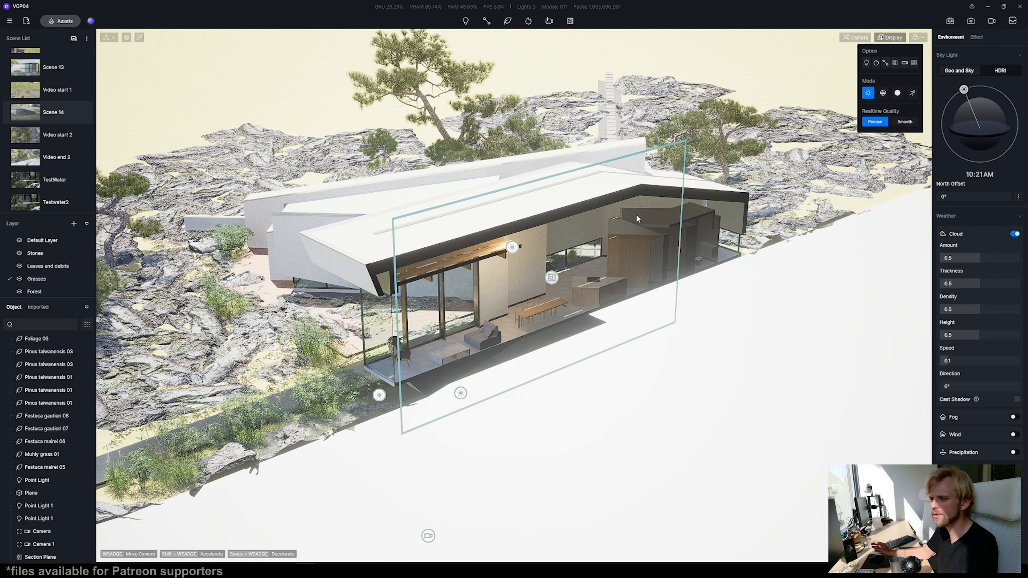
left_click(596, 359)
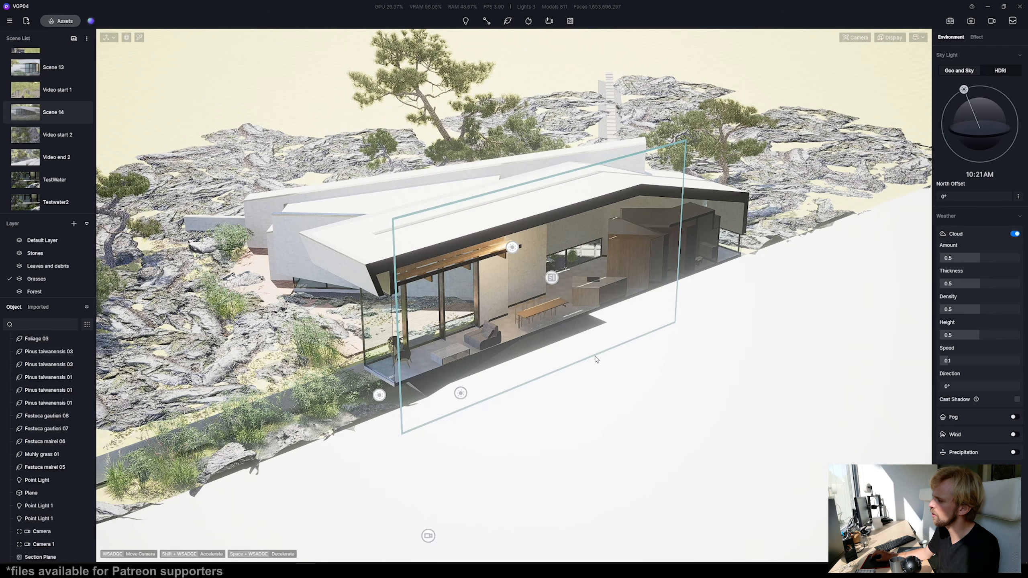
Move the section plane further back through the house to about Y 13693 and save the project
left_click(598, 359)
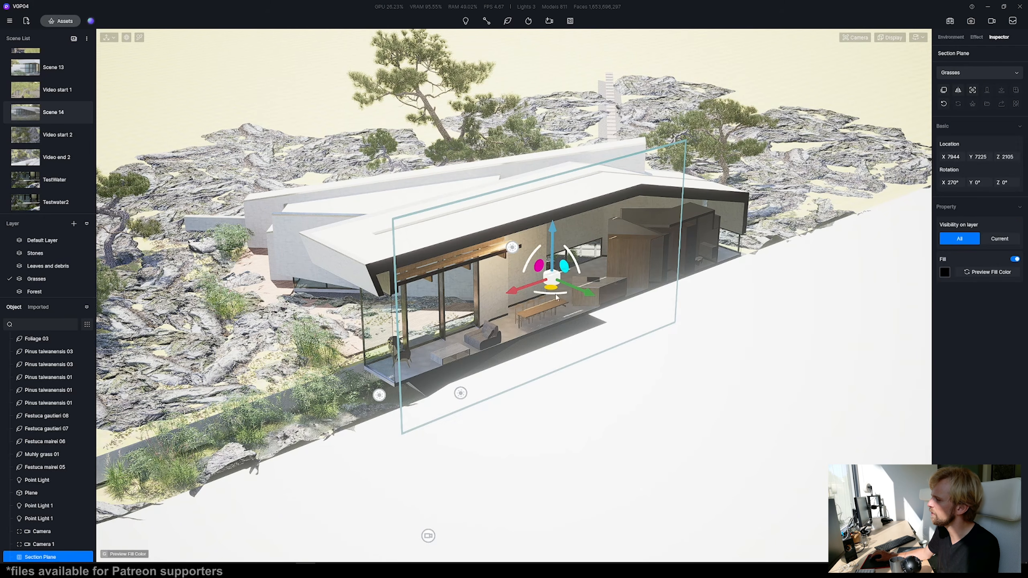
left_click_drag(595, 291, 470, 301)
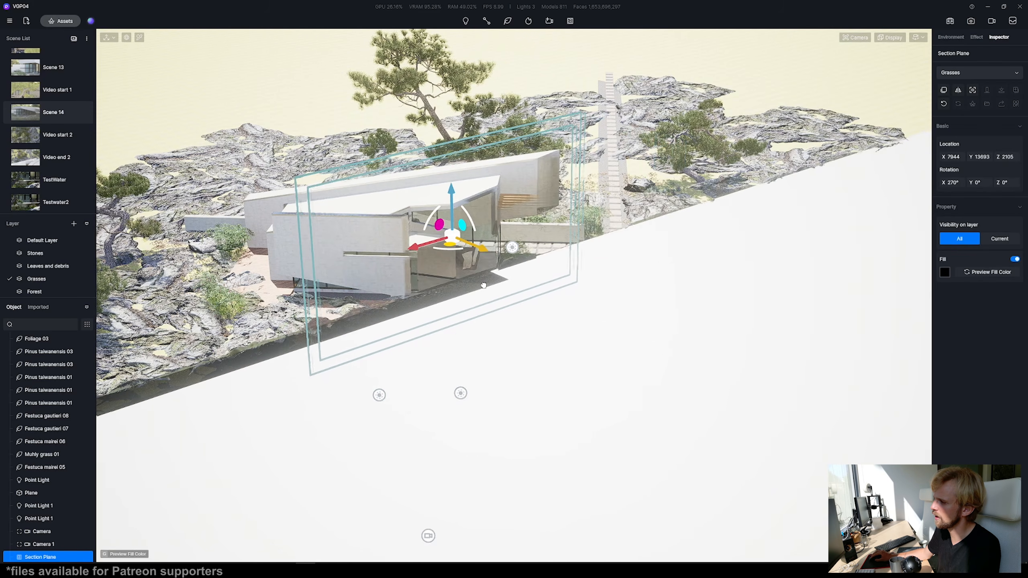
left_click(527, 421)
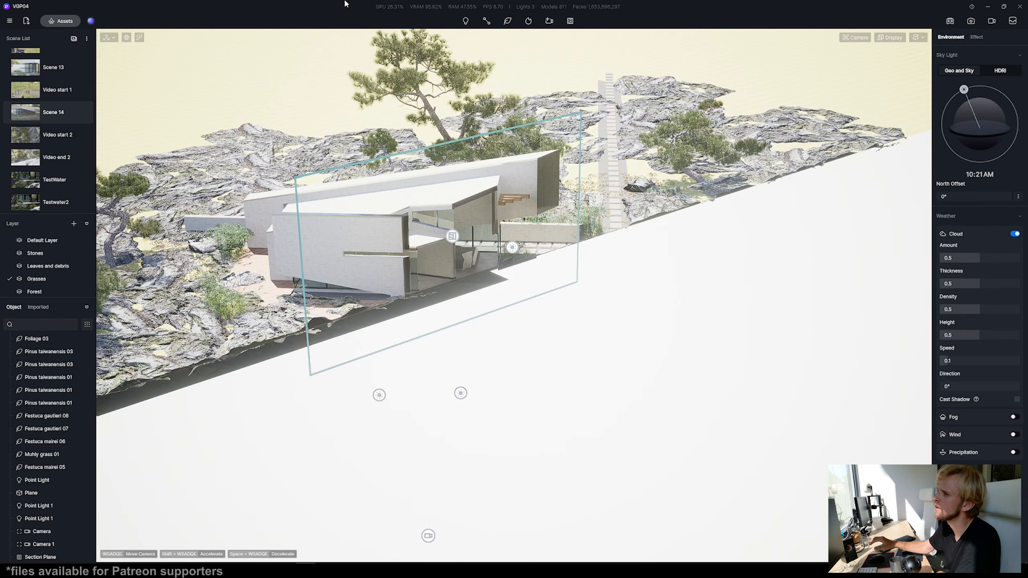
key("ctrl+s")
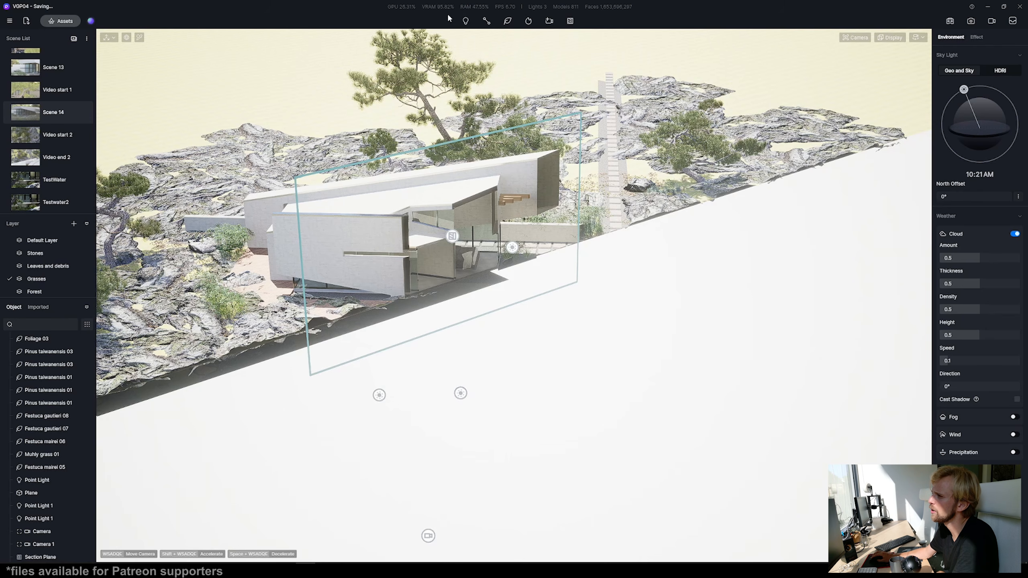